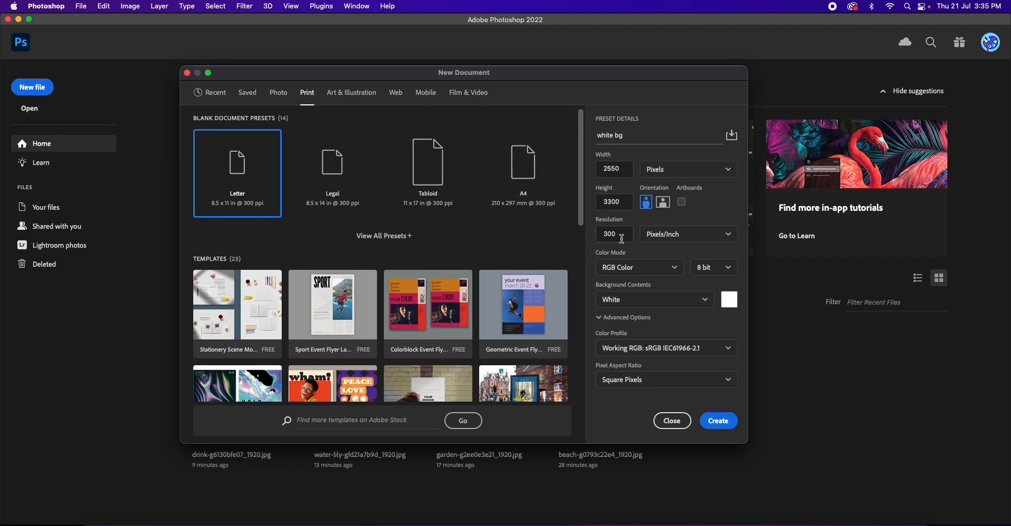
Step: Choose pixels as the unit and White as the background contents, and create the Letter-size document "white bg"
{"action": "left_click", "coordinate": [676, 170]}
{"action": "left_click", "coordinate": [677, 191]}
{"action": "left_click", "coordinate": [652, 299]}
{"action": "left_click", "coordinate": [651, 300]}
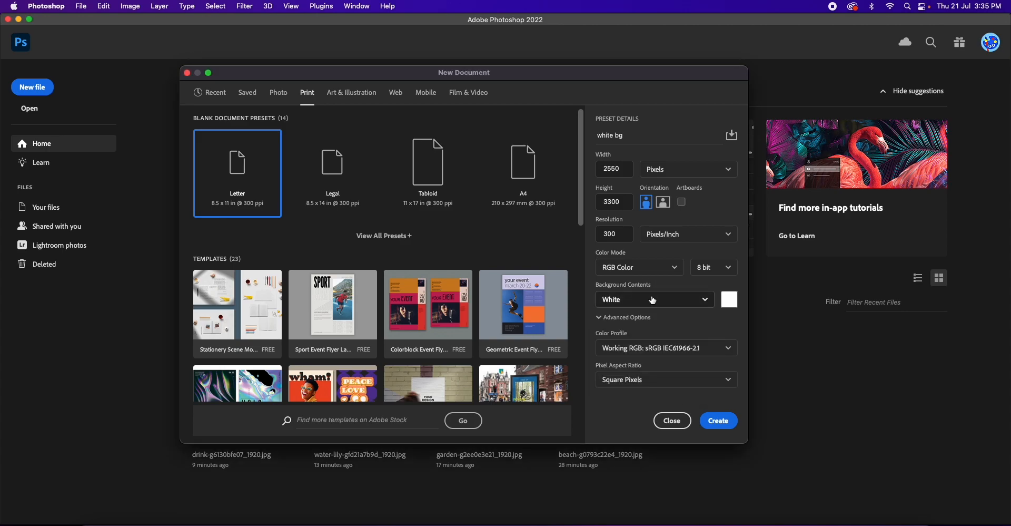
{"action": "left_click", "coordinate": [719, 420]}
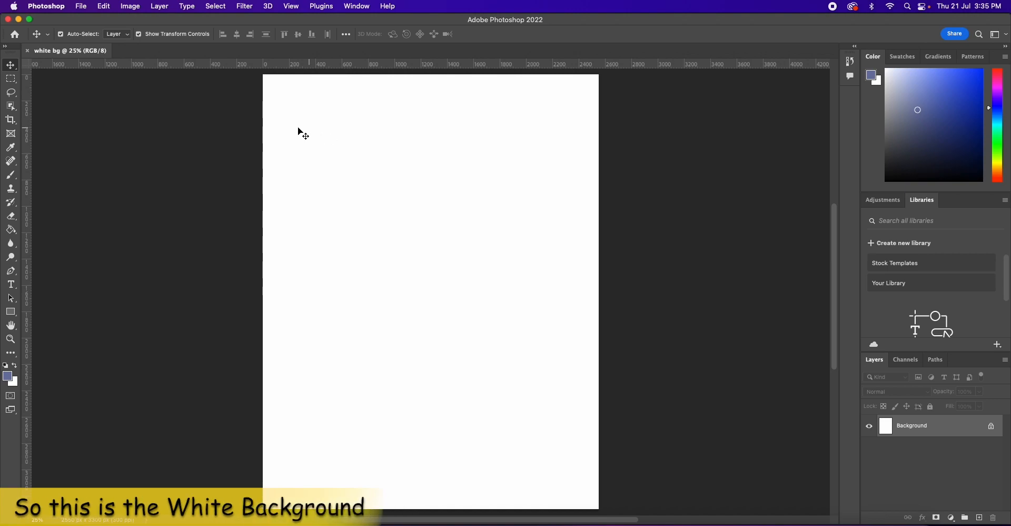
Step: Create a new document named "black bg" with Black background contents
{"action": "left_click", "coordinate": [80, 7]}
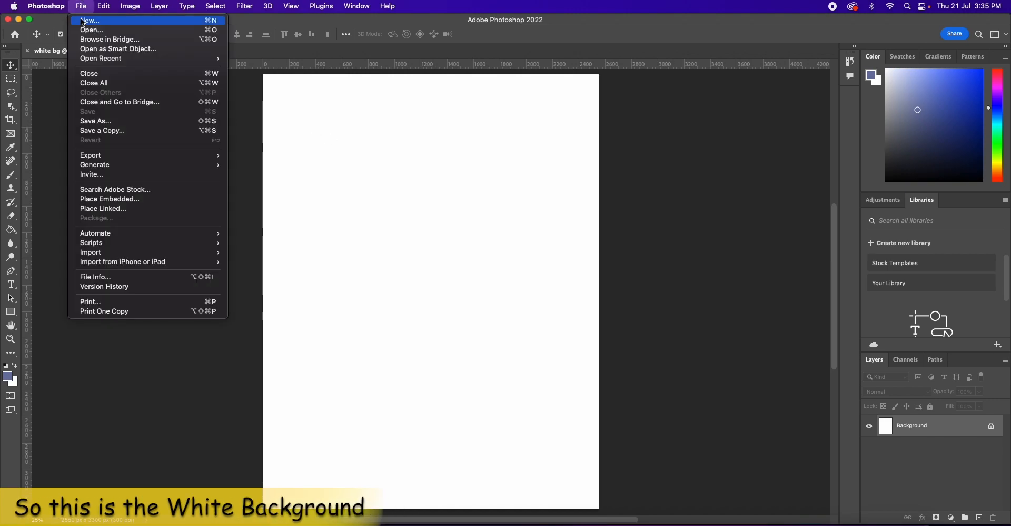
{"action": "left_click", "coordinate": [85, 21]}
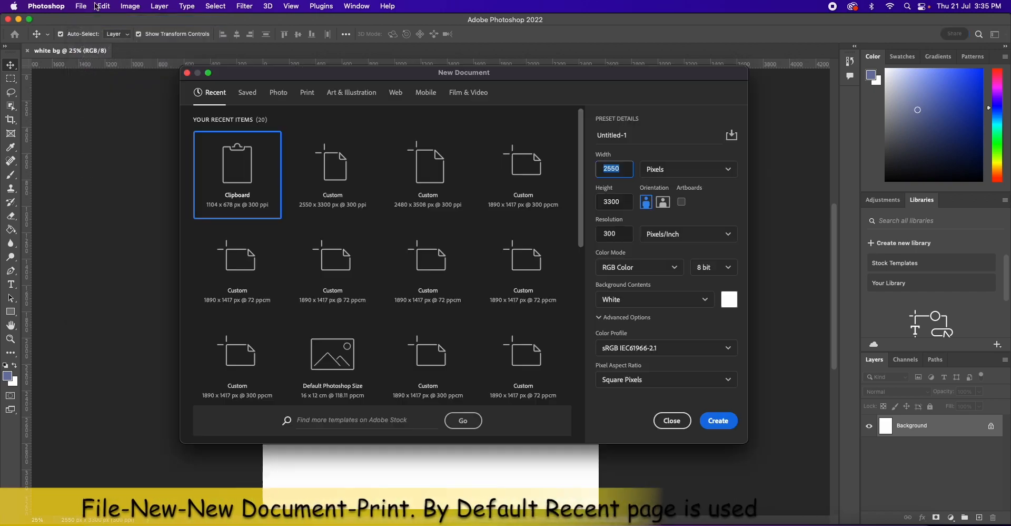
{"action": "left_click_drag", "start_coordinate": [629, 136], "coordinate": [589, 136]}
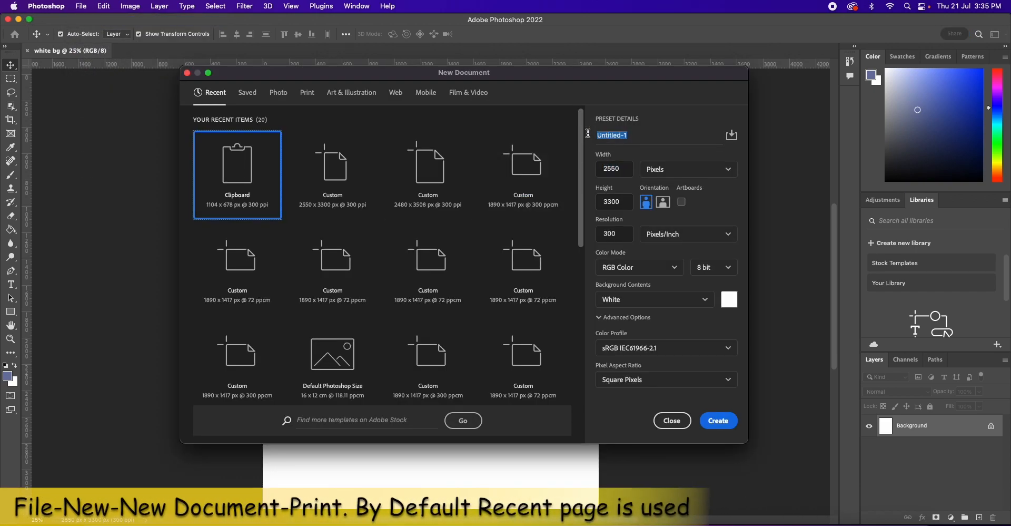
{"action": "type", "text": "black bg"}
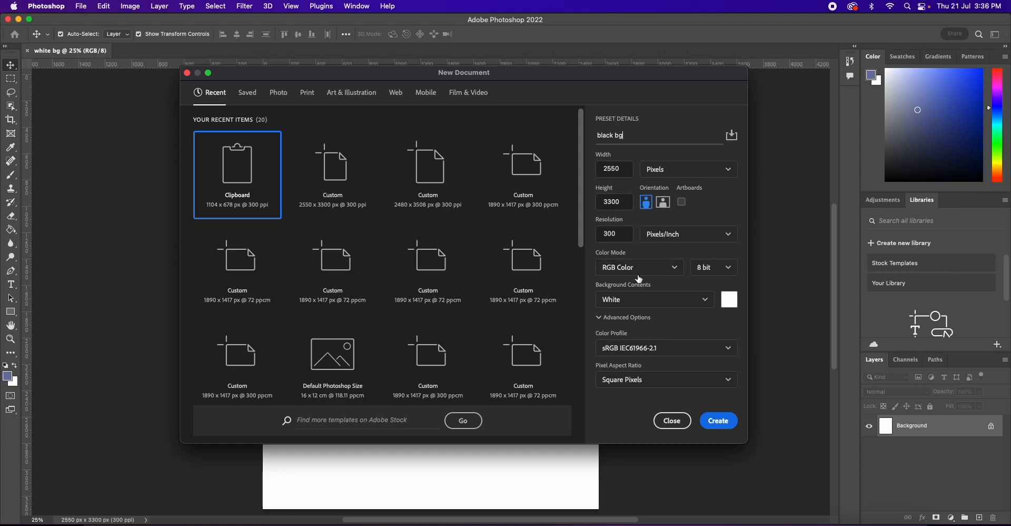
{"action": "left_click", "coordinate": [643, 298]}
{"action": "left_click", "coordinate": [637, 337]}
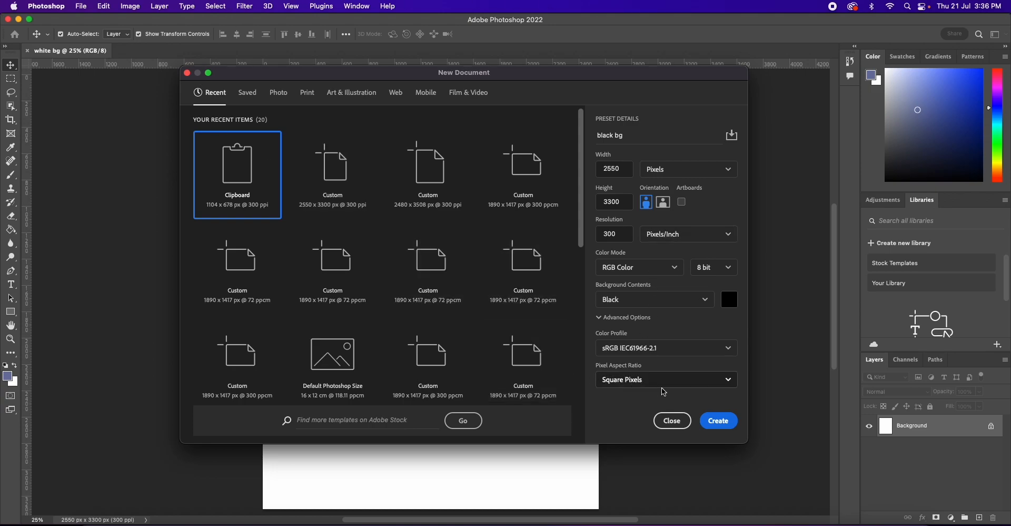
{"action": "left_click", "coordinate": [707, 424]}
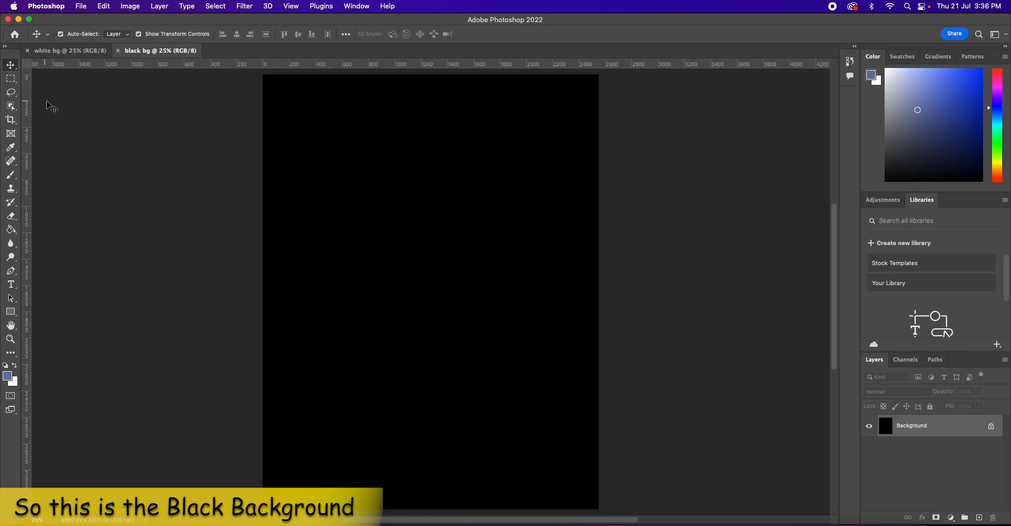
Step: Start a new Letter print document named "background color" and set its units to pixels
{"action": "left_click", "coordinate": [81, 6]}
{"action": "left_click", "coordinate": [87, 24]}
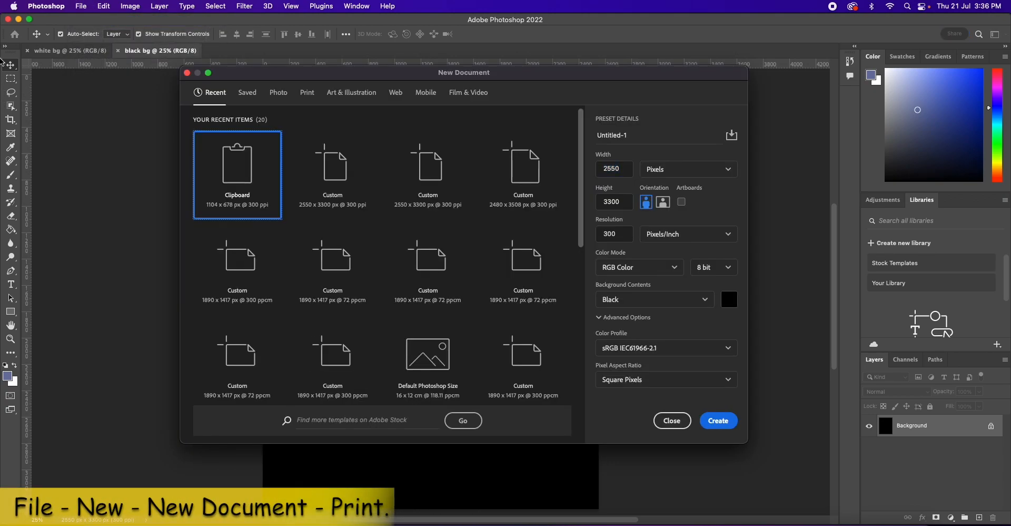
{"action": "left_click", "coordinate": [307, 92]}
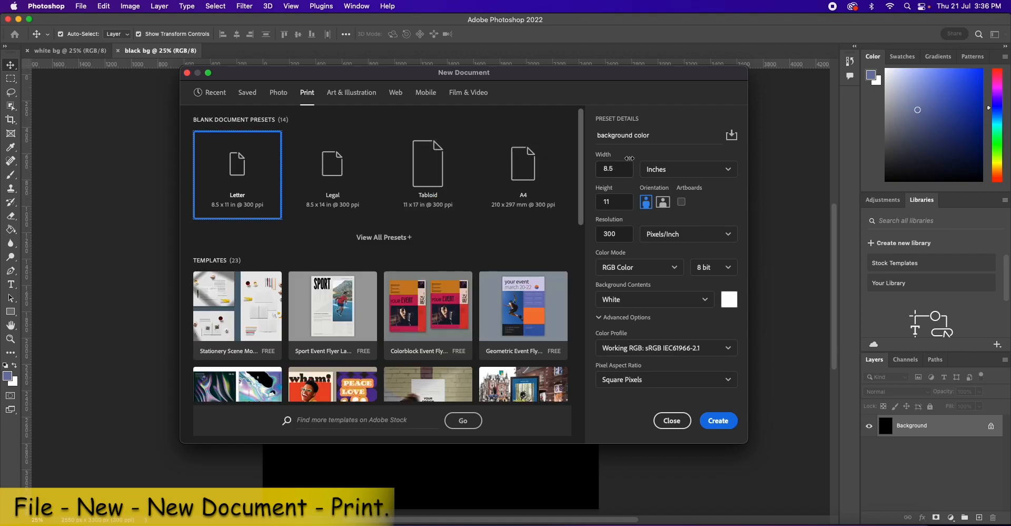
{"action": "left_click", "coordinate": [680, 169]}
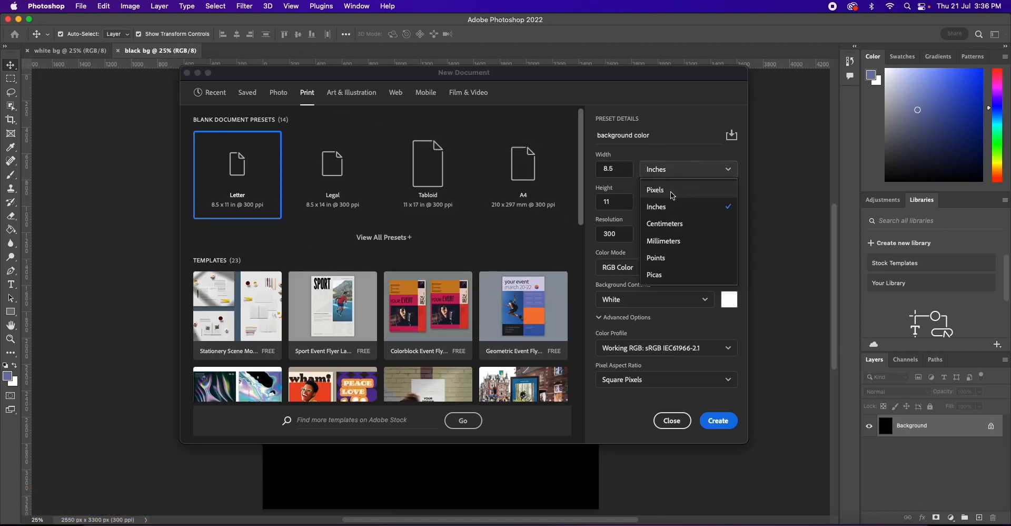
{"action": "left_click", "coordinate": [672, 189]}
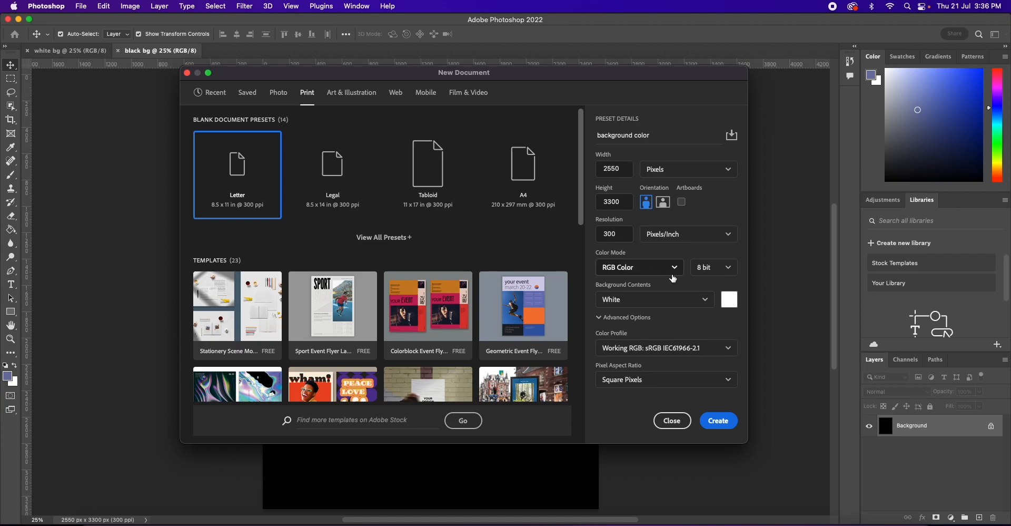
Step: Set the background contents to Background Color, pick a bright cyan (about 00fef5) as its color, and create the document
{"action": "left_click", "coordinate": [705, 301]}
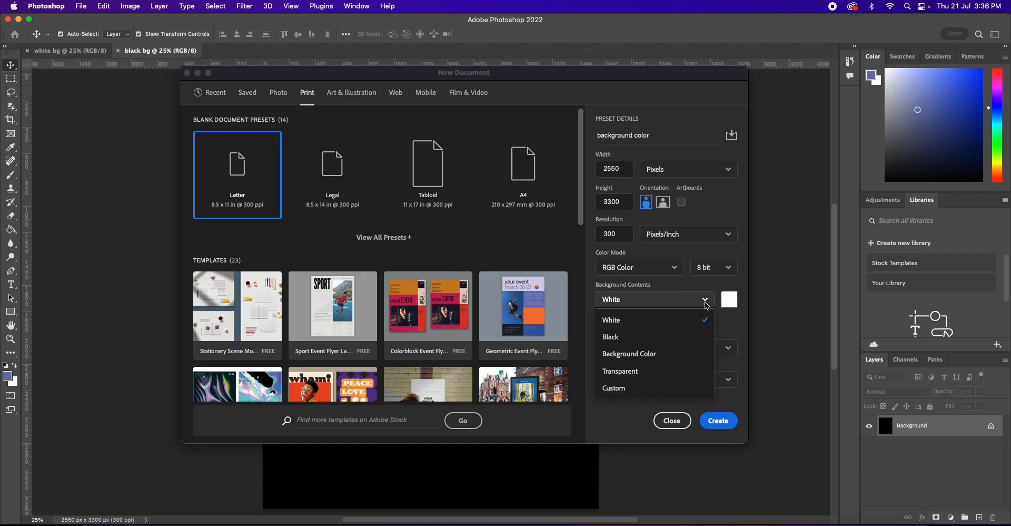
{"action": "left_click", "coordinate": [693, 353]}
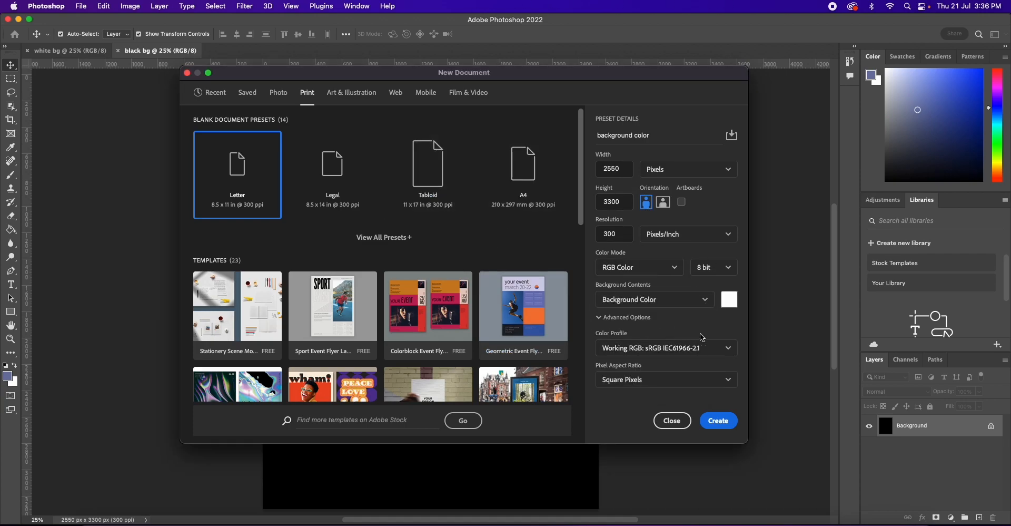
{"action": "left_click", "coordinate": [727, 306]}
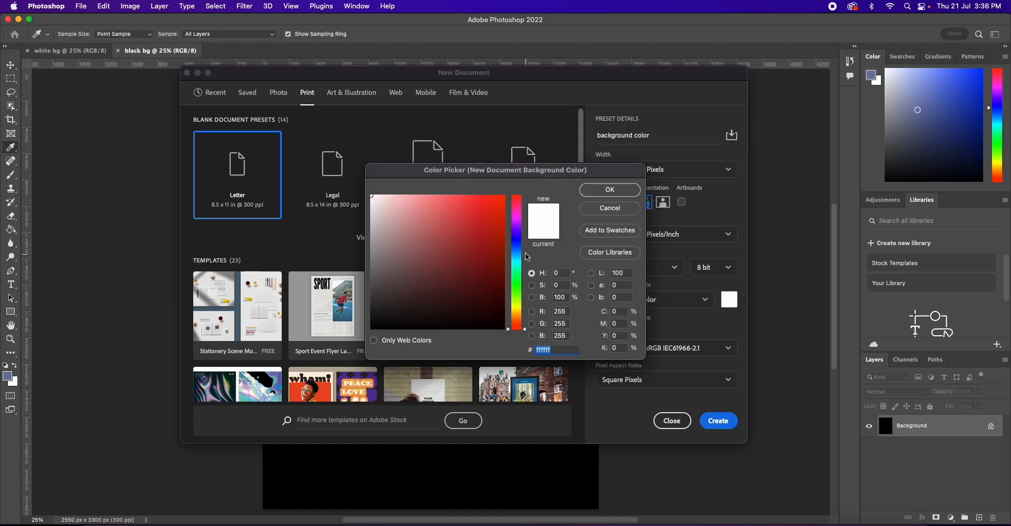
{"action": "left_click", "coordinate": [517, 263]}
{"action": "left_click_drag", "start_coordinate": [466, 197], "coordinate": [513, 192]}
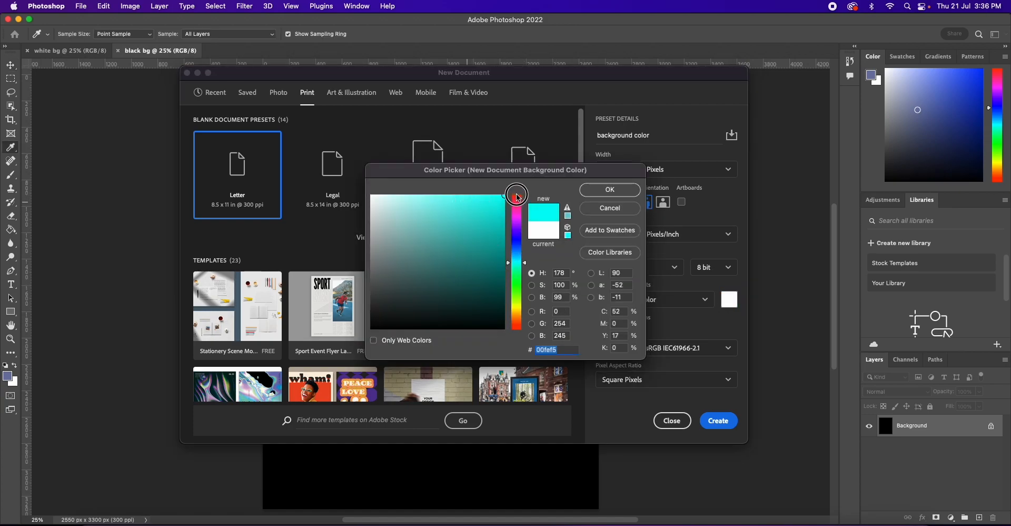
{"action": "left_click", "coordinate": [609, 191]}
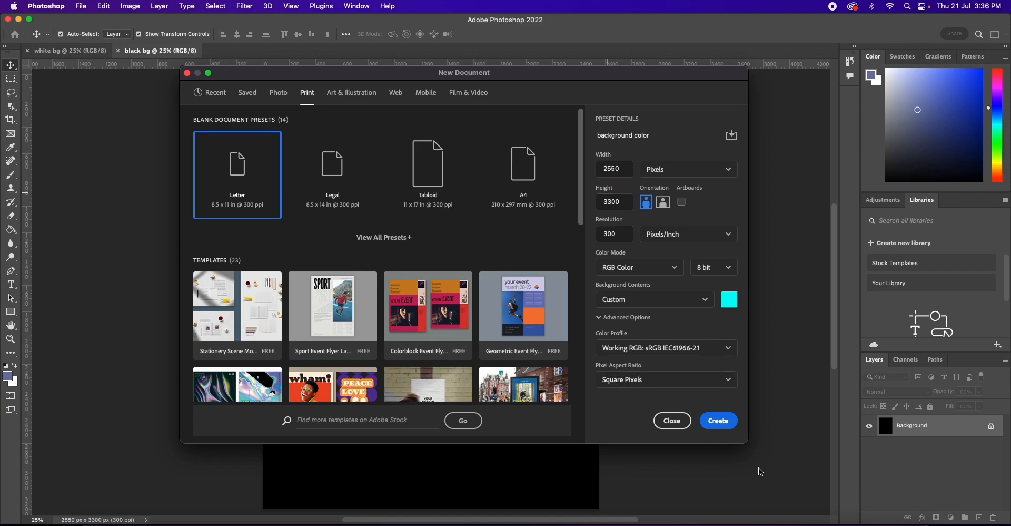
{"action": "left_click", "coordinate": [726, 423]}
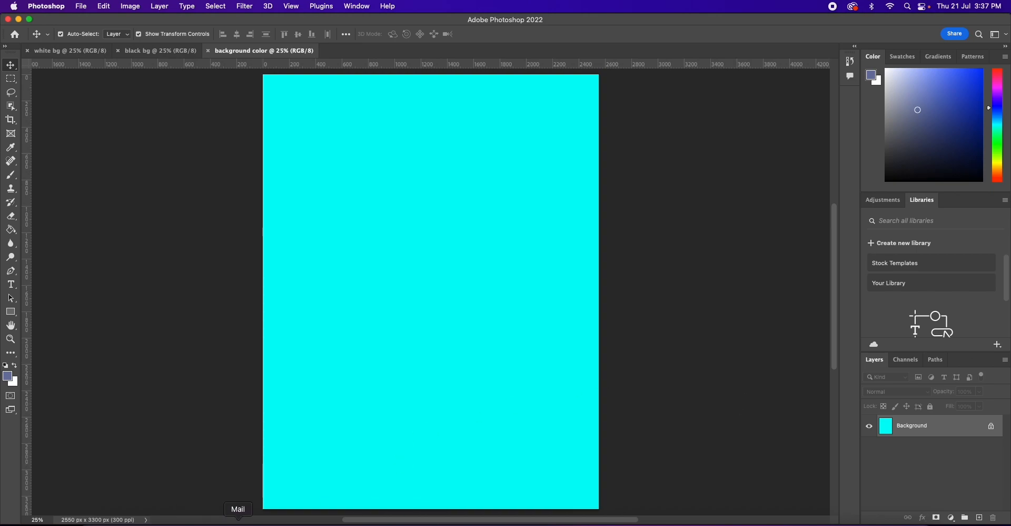
Step: Start a new document from the A4 print preset and name it "transparent"
{"action": "left_click", "coordinate": [81, 6]}
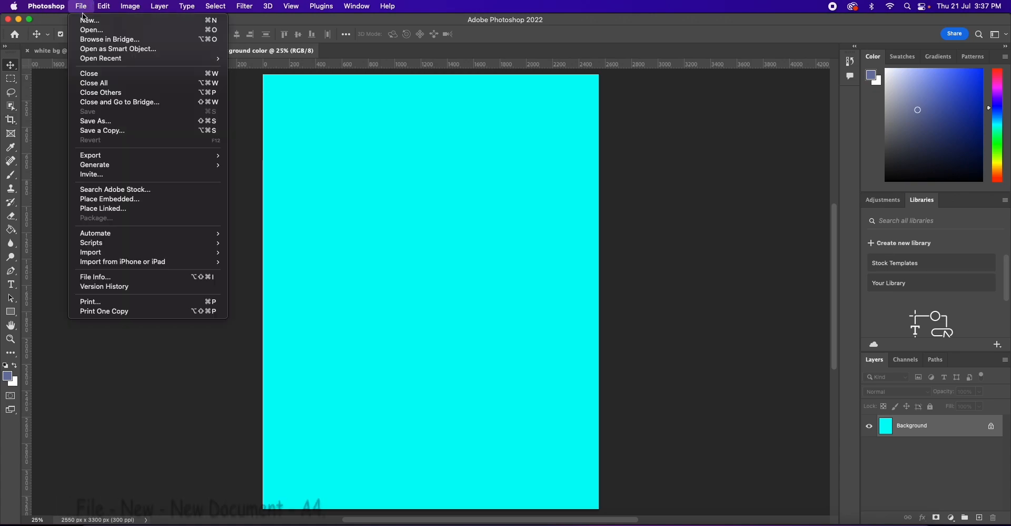
{"action": "left_click", "coordinate": [87, 21]}
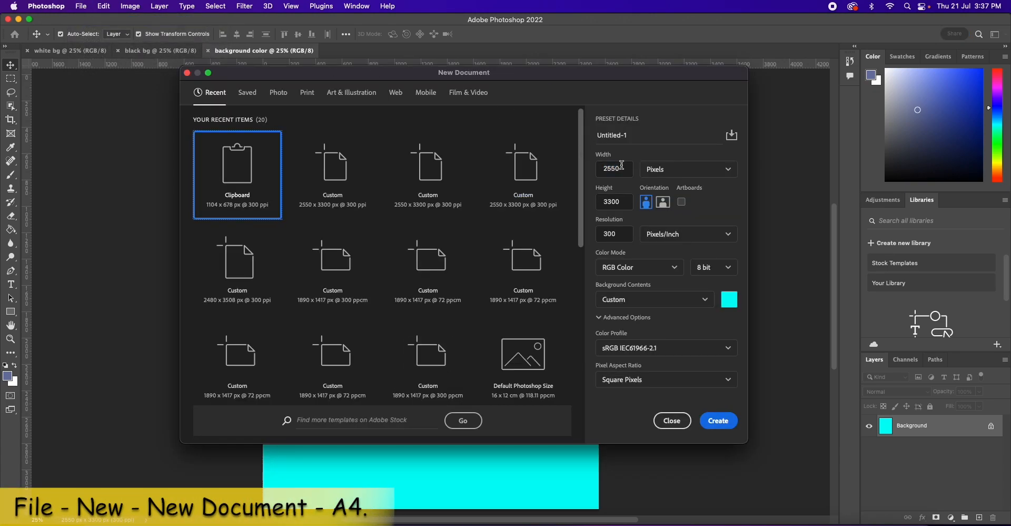
{"action": "left_click", "coordinate": [307, 93]}
{"action": "left_click", "coordinate": [554, 184]}
{"action": "left_click_drag", "start_coordinate": [668, 137], "coordinate": [579, 131]}
{"action": "type", "text": "transparent"}
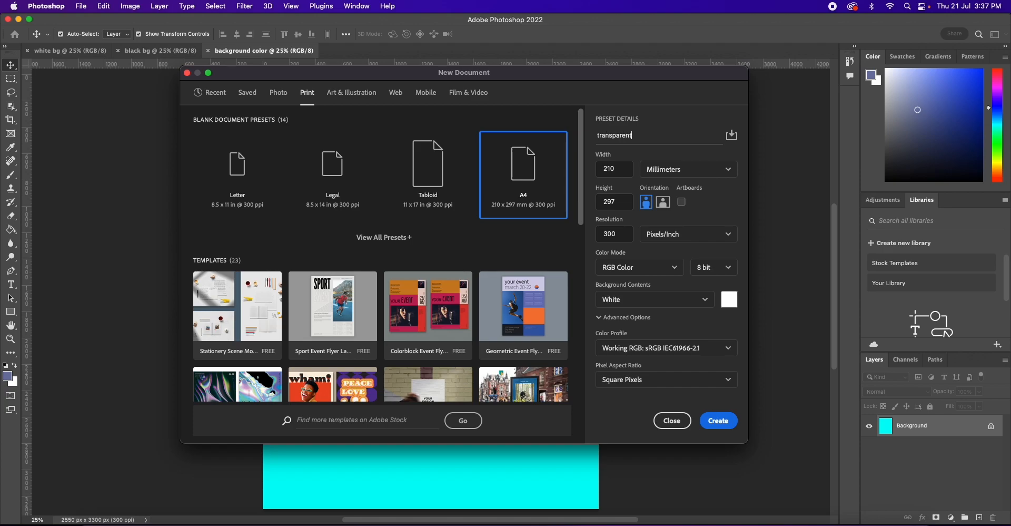
Step: Set the background contents to Transparent and the units to pixels, and create the document
{"action": "left_click", "coordinate": [628, 298]}
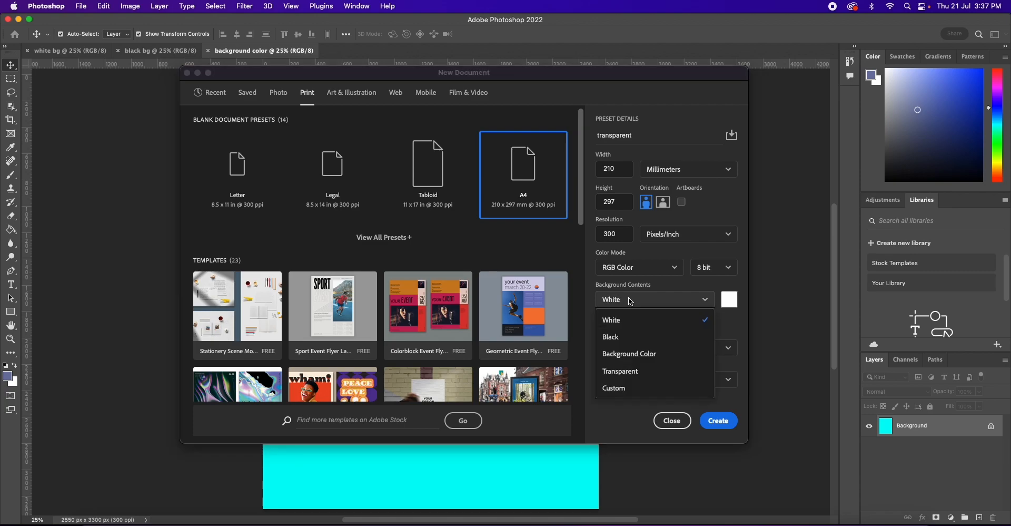
{"action": "left_click", "coordinate": [627, 371]}
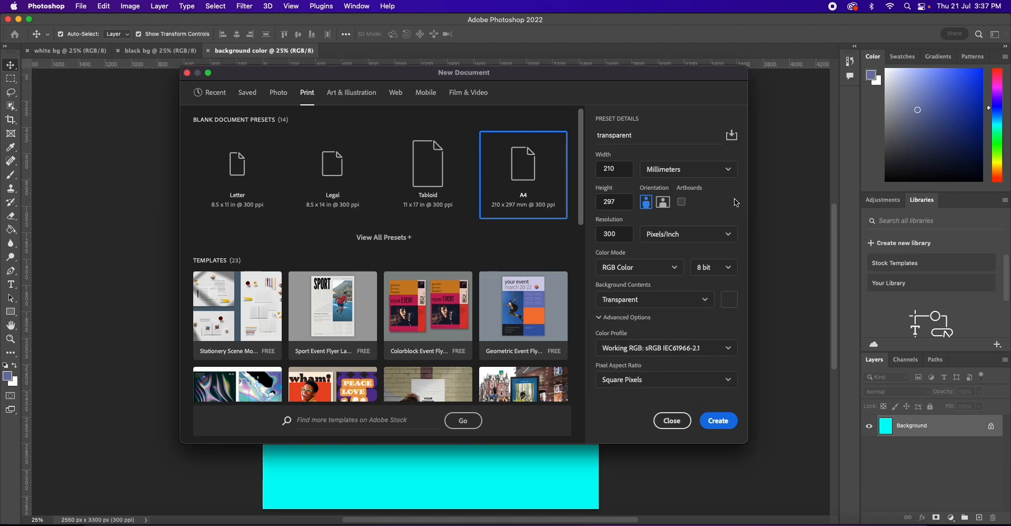
{"action": "left_click", "coordinate": [700, 169]}
{"action": "left_click", "coordinate": [674, 187]}
{"action": "left_click", "coordinate": [719, 420]}
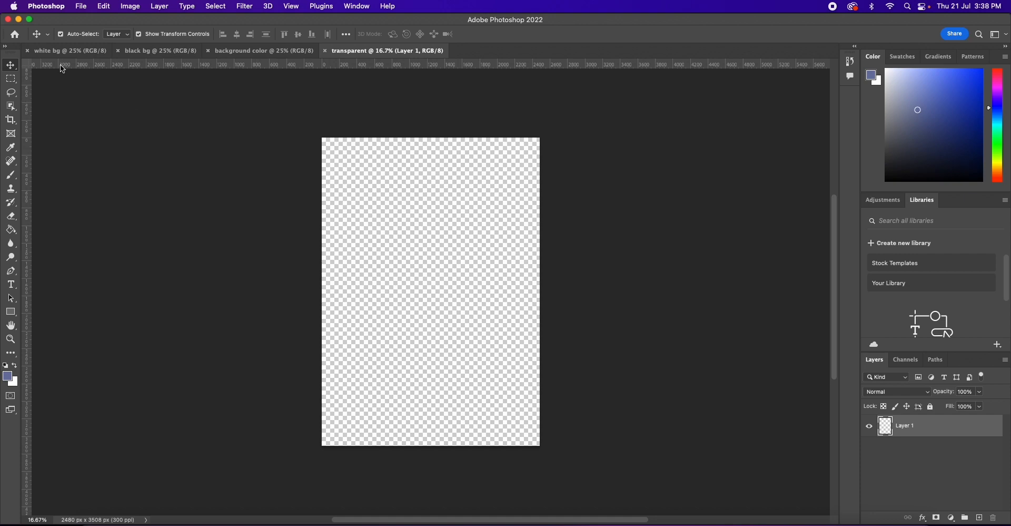
Step: Start setting up another new document
{"action": "left_click", "coordinate": [82, 6]}
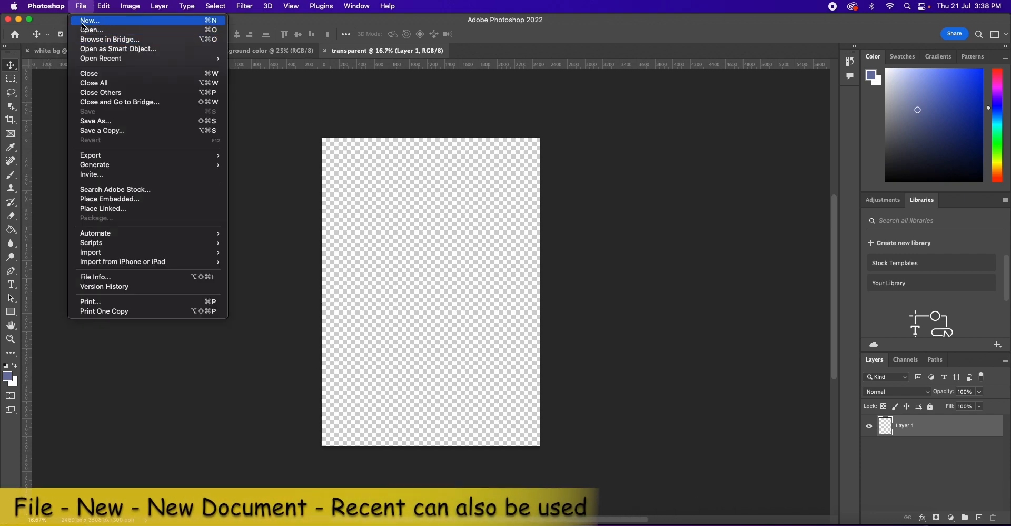
{"action": "left_click", "coordinate": [82, 22]}
{"action": "left_click", "coordinate": [639, 299]}
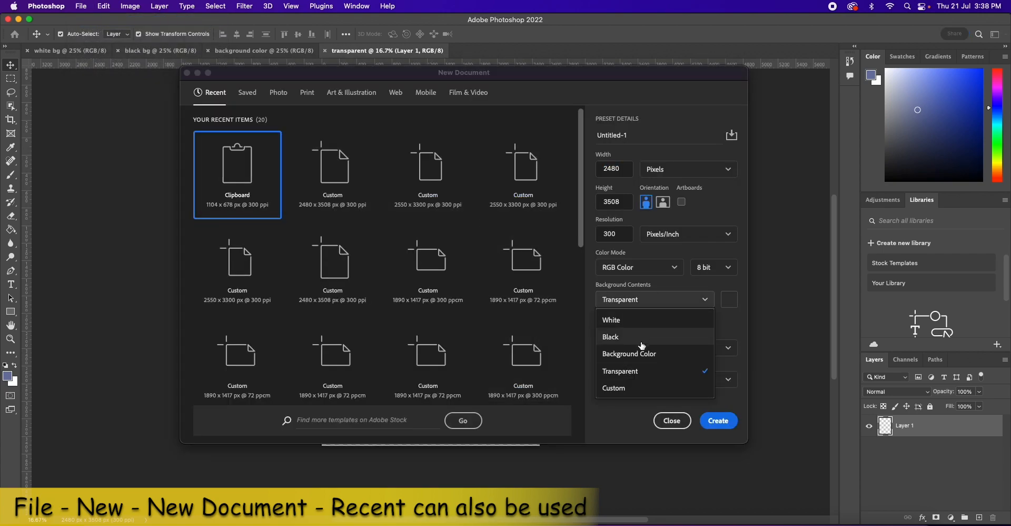
{"action": "left_click", "coordinate": [636, 392]}
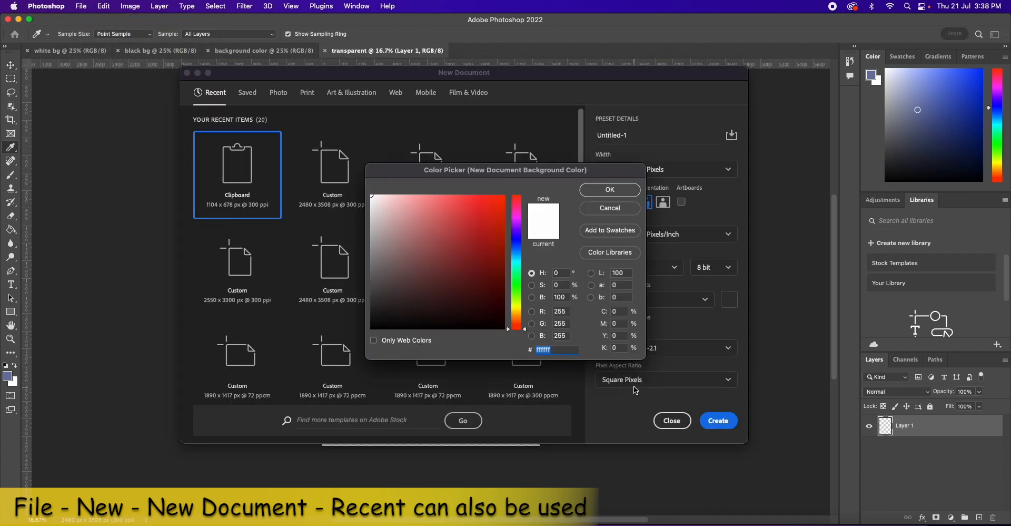
{"action": "left_click", "coordinate": [517, 223]}
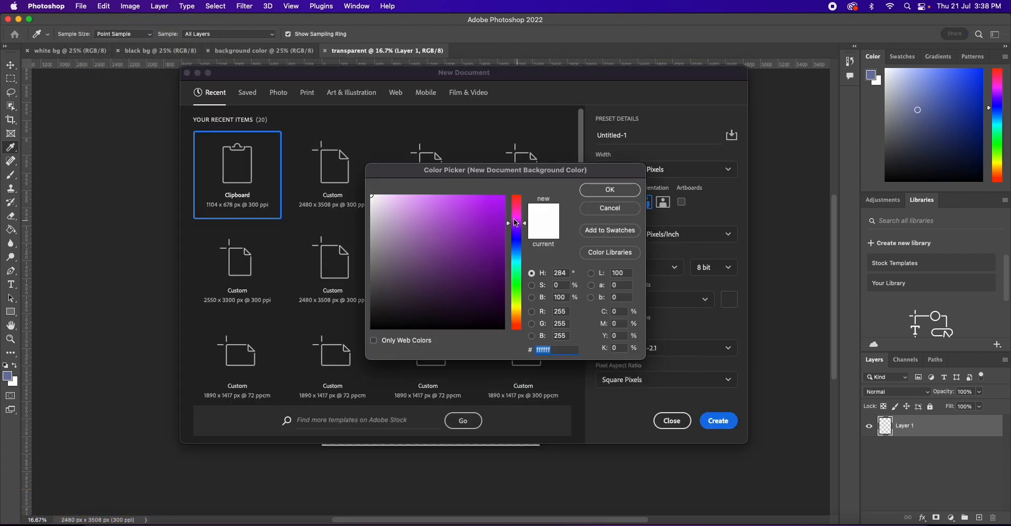
{"action": "left_click", "coordinate": [605, 191]}
Step: Choose the A4 print preset and give it a Custom background color of light purple (about ba88ff)
{"action": "left_click", "coordinate": [307, 93]}
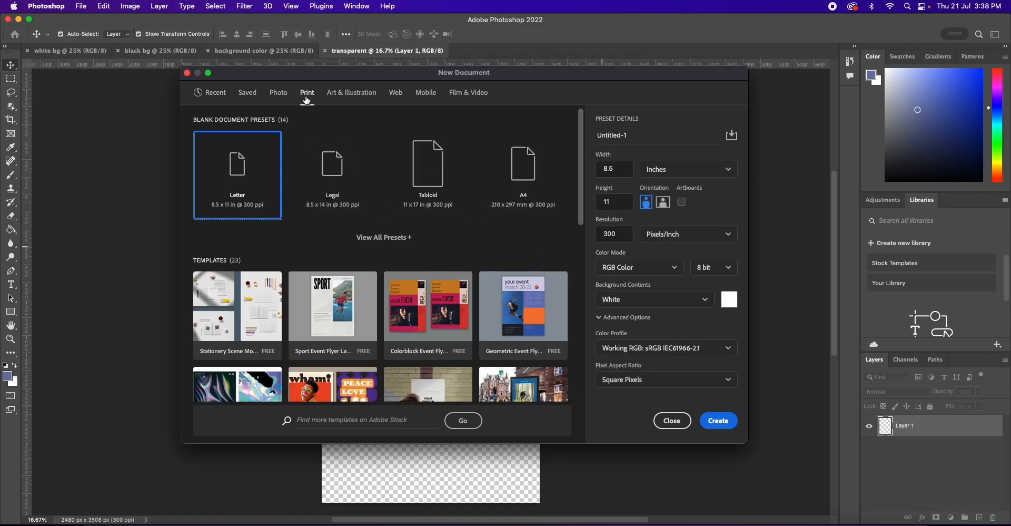
{"action": "left_click", "coordinate": [520, 191]}
{"action": "left_click", "coordinate": [661, 297]}
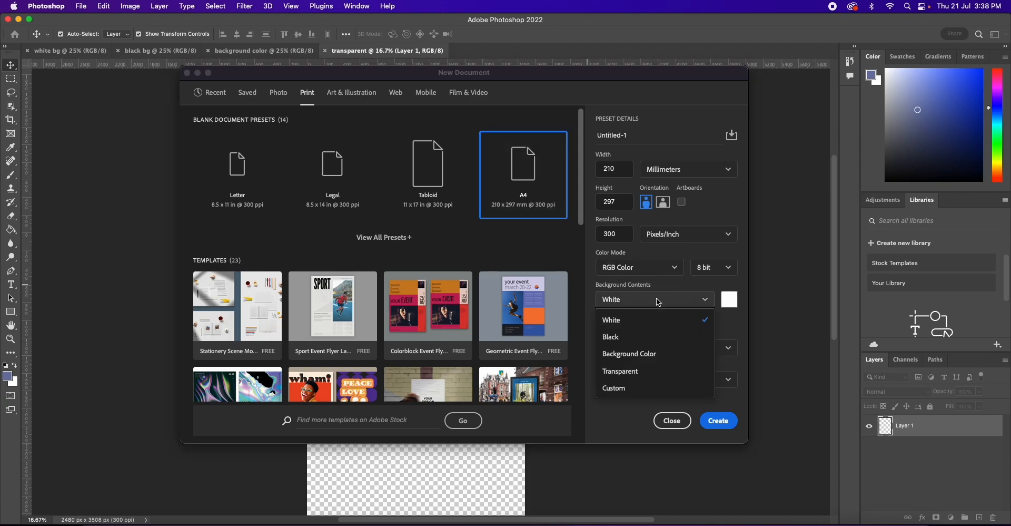
{"action": "left_click", "coordinate": [632, 390]}
{"action": "left_click", "coordinate": [517, 230]}
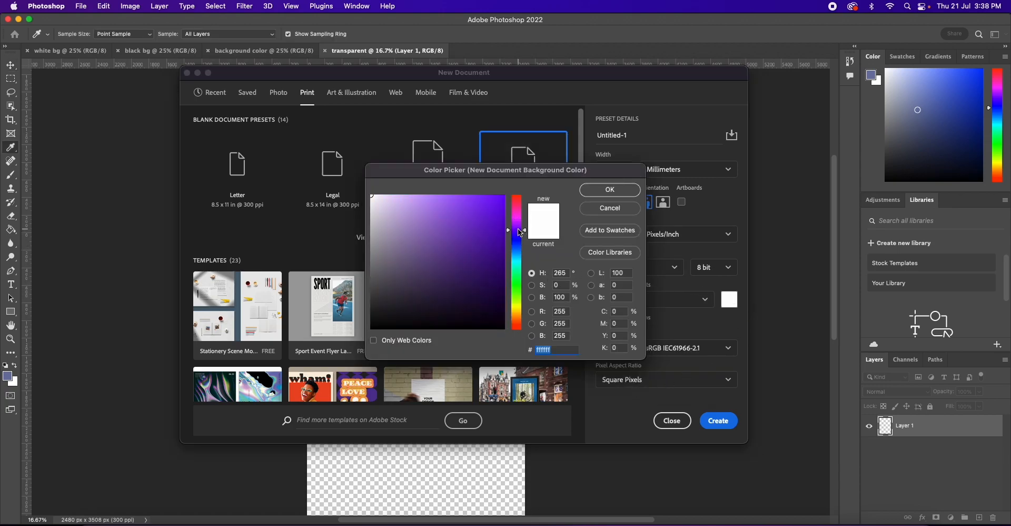
{"action": "left_click", "coordinate": [499, 201]}
{"action": "left_click_drag", "start_coordinate": [452, 199], "coordinate": [446, 194]}
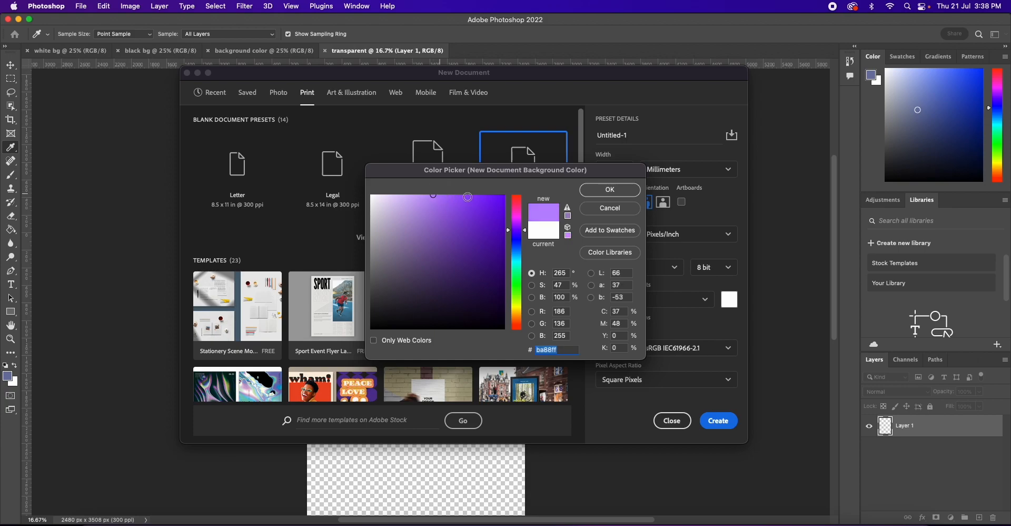
{"action": "left_click", "coordinate": [629, 190]}
Step: Name the new A4 document "custom" and set its units to pixels
{"action": "left_click_drag", "start_coordinate": [631, 135], "coordinate": [586, 135]}
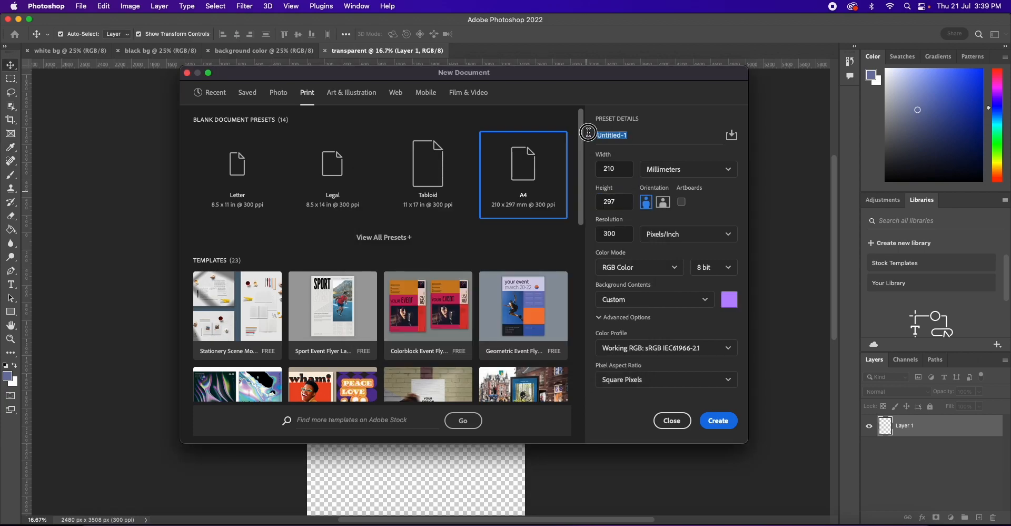
{"action": "type", "text": "custom"}
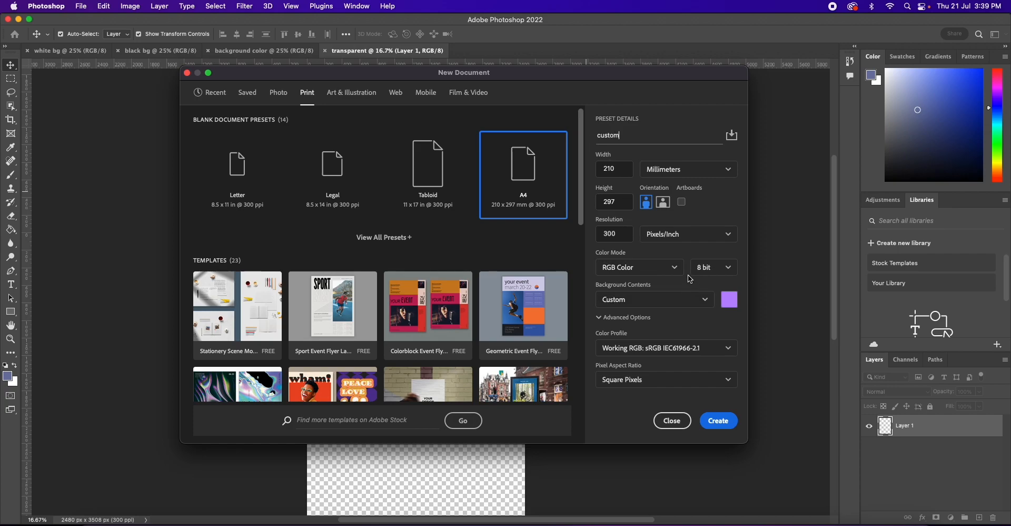
{"action": "left_click", "coordinate": [653, 171]}
{"action": "left_click", "coordinate": [657, 190]}
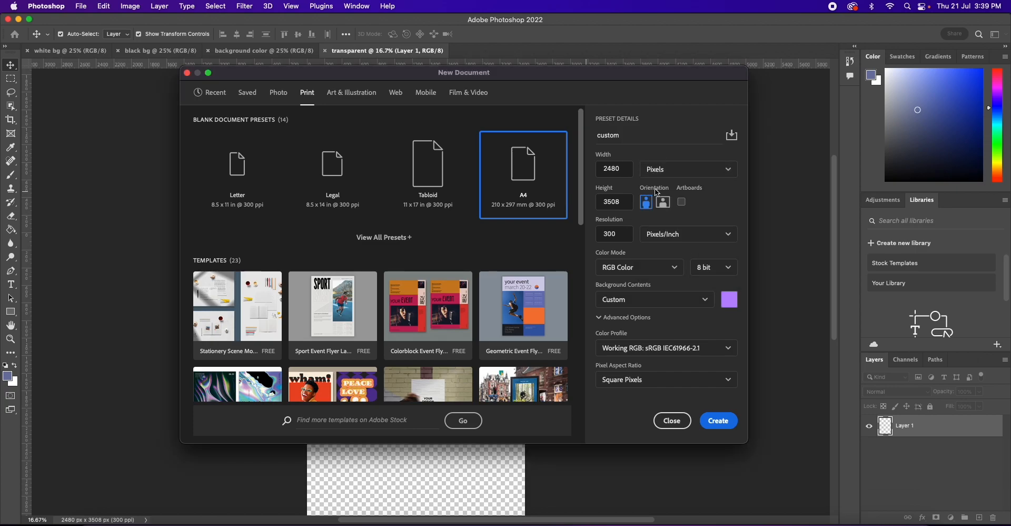
Step: Create the "custom" document with the chosen settings
{"action": "left_click", "coordinate": [721, 420]}
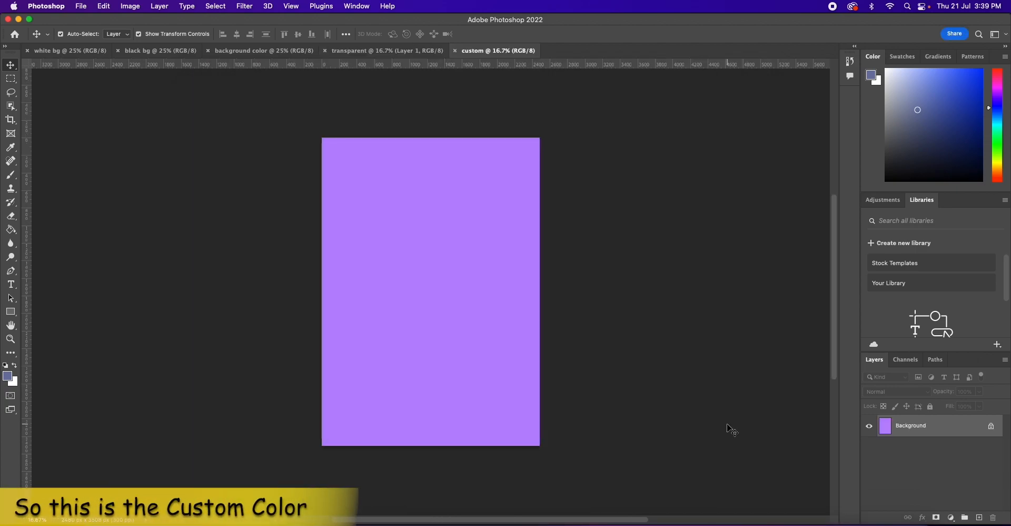
Step: Float the white bg document in its own window and shrink it to a narrow portrait shape at the workspace's left side
{"action": "left_click", "coordinate": [67, 52]}
{"action": "left_click_drag", "start_coordinate": [67, 55], "coordinate": [121, 104]}
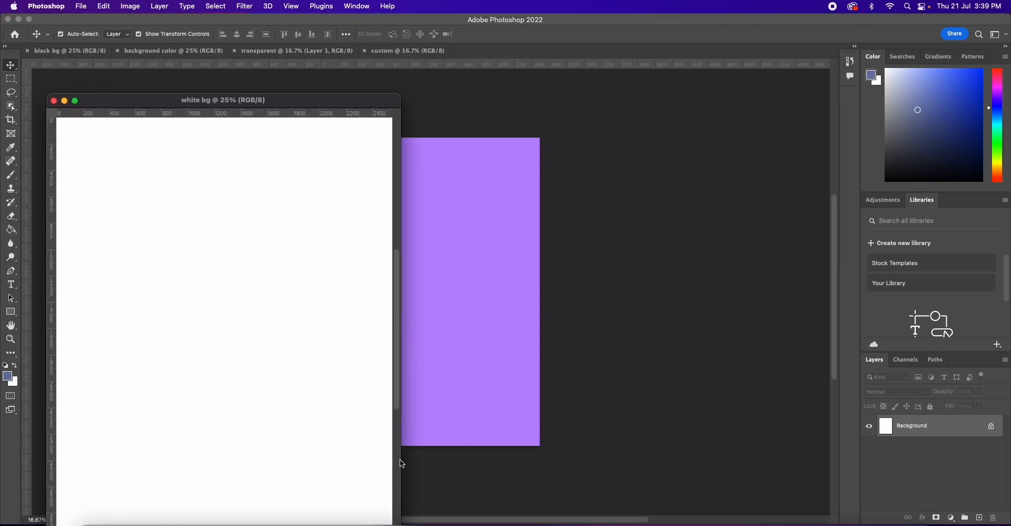
{"action": "left_click_drag", "start_coordinate": [400, 461], "coordinate": [275, 407]}
{"action": "left_click_drag", "start_coordinate": [204, 93], "coordinate": [224, 136]}
{"action": "left_click_drag", "start_coordinate": [274, 314], "coordinate": [195, 294]}
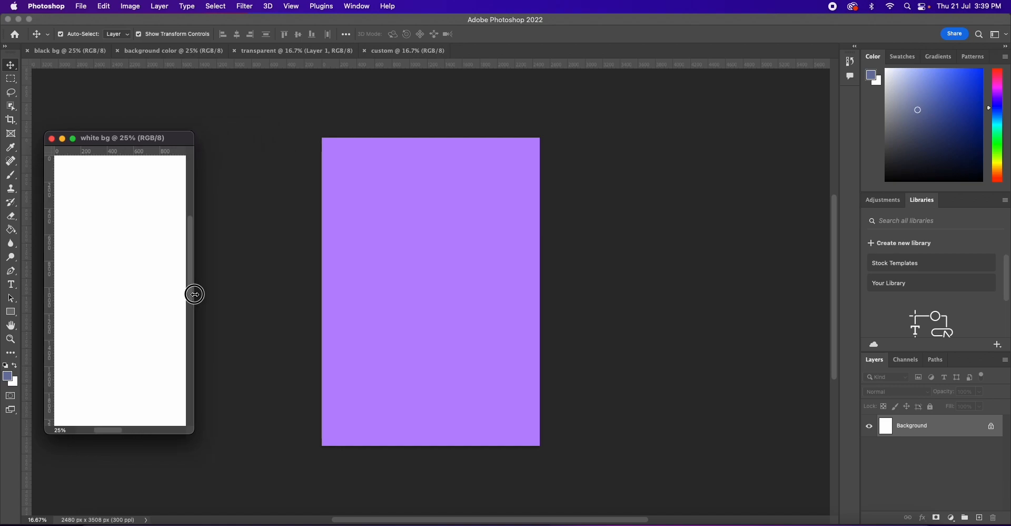
Step: Float the black bg document beside the white bg window and resize it to a similar narrow portrait shape
{"action": "left_click_drag", "start_coordinate": [68, 51], "coordinate": [270, 130]}
{"action": "left_click_drag", "start_coordinate": [223, 214], "coordinate": [327, 215]}
{"action": "left_click_drag", "start_coordinate": [396, 133], "coordinate": [278, 140]}
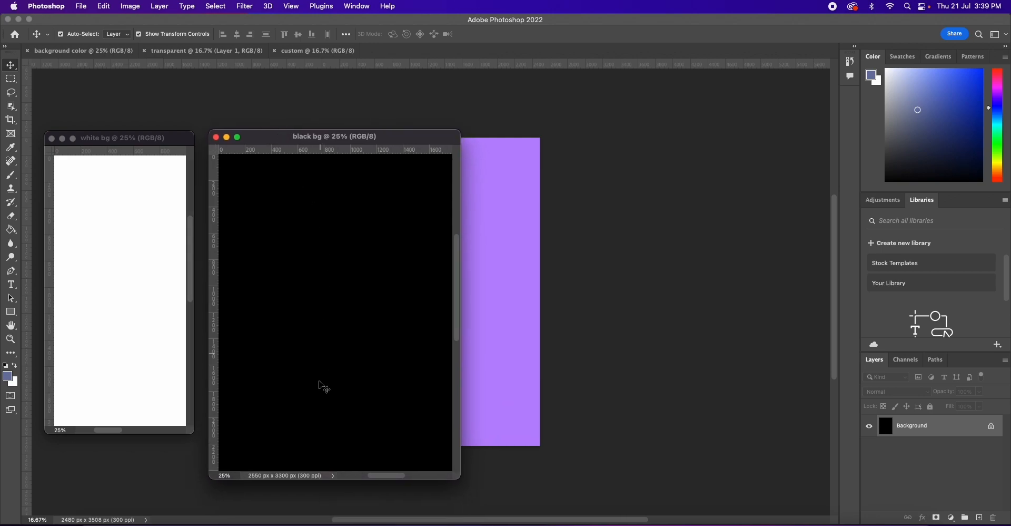
{"action": "left_click_drag", "start_coordinate": [342, 474], "coordinate": [339, 418]}
{"action": "left_click_drag", "start_coordinate": [462, 299], "coordinate": [337, 270]}
{"action": "left_click_drag", "start_coordinate": [284, 137], "coordinate": [277, 143]}
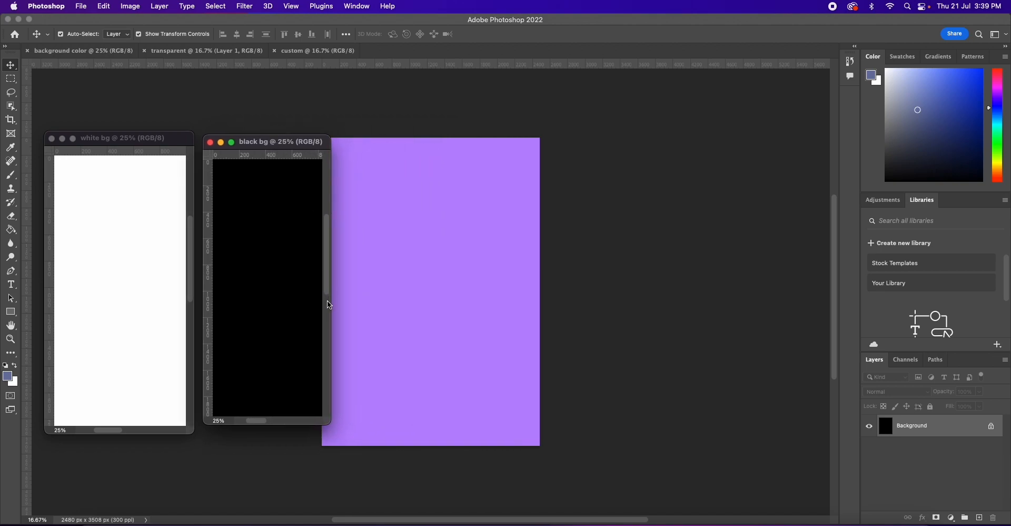
{"action": "left_click_drag", "start_coordinate": [332, 305], "coordinate": [346, 305]}
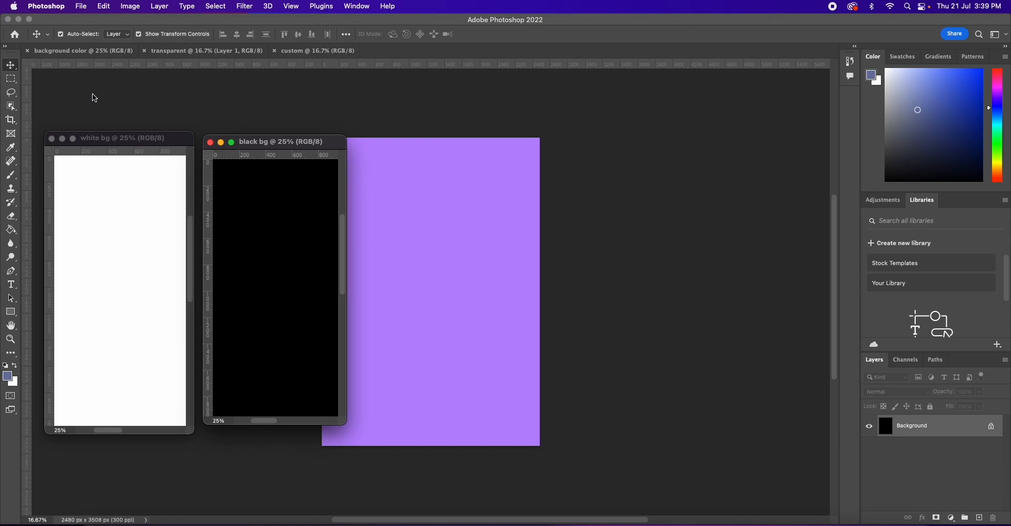
Step: Float the background color document beside the black bg window and shorten it to match the neighbouring windows
{"action": "left_click_drag", "start_coordinate": [72, 57], "coordinate": [489, 112]}
{"action": "left_click_drag", "start_coordinate": [438, 206], "coordinate": [606, 216]}
{"action": "left_click_drag", "start_coordinate": [666, 105], "coordinate": [441, 136]}
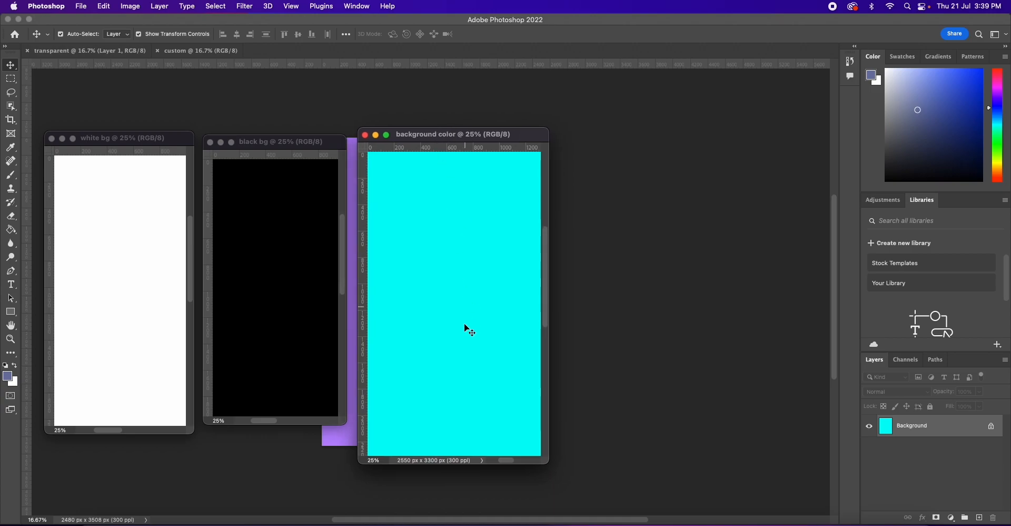
{"action": "left_click_drag", "start_coordinate": [449, 463], "coordinate": [444, 427]}
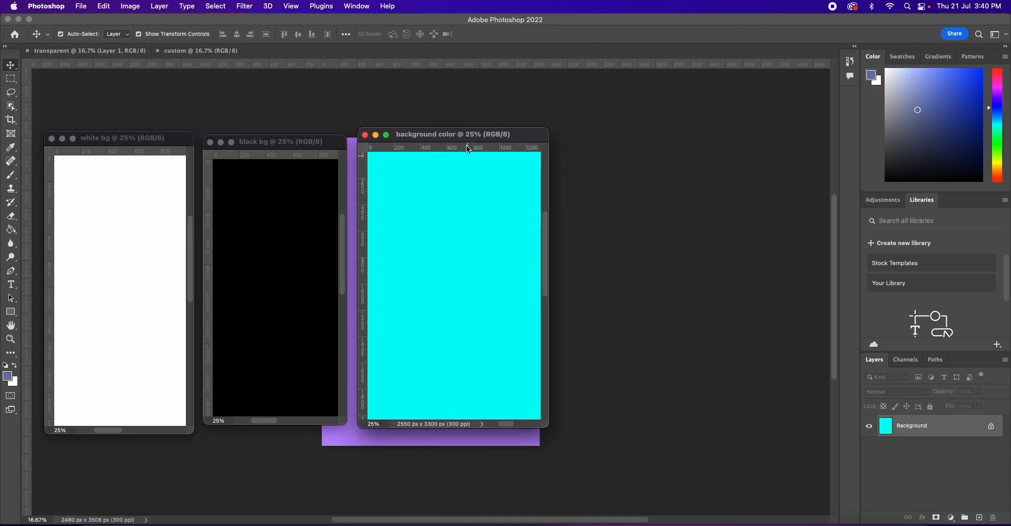
{"action": "left_click_drag", "start_coordinate": [465, 133], "coordinate": [462, 138]}
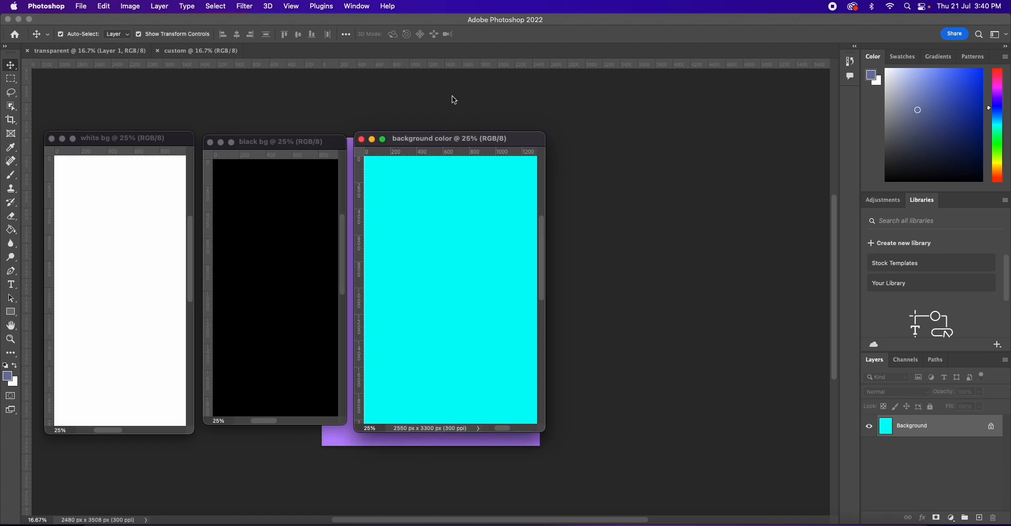
Step: Float the transparent and custom documents as narrowed windows, completing the row beside the background color window
{"action": "left_click_drag", "start_coordinate": [35, 51], "coordinate": [609, 138]}
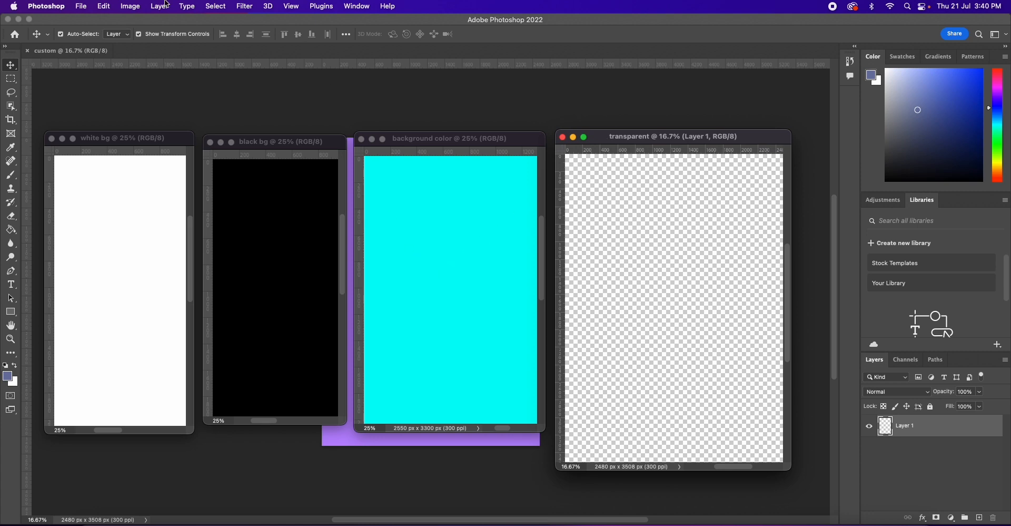
{"action": "left_click_drag", "start_coordinate": [791, 321], "coordinate": [722, 310]}
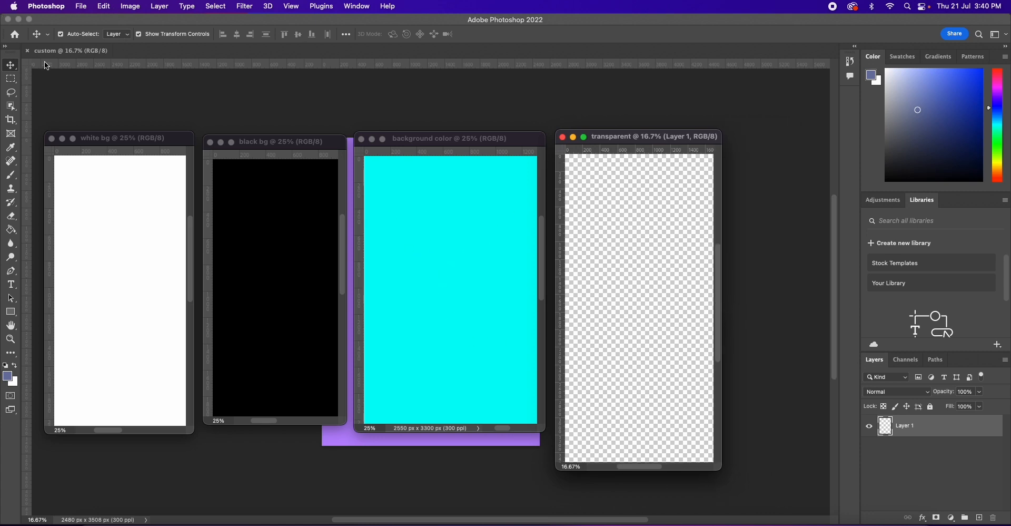
{"action": "left_click_drag", "start_coordinate": [48, 52], "coordinate": [150, 125]}
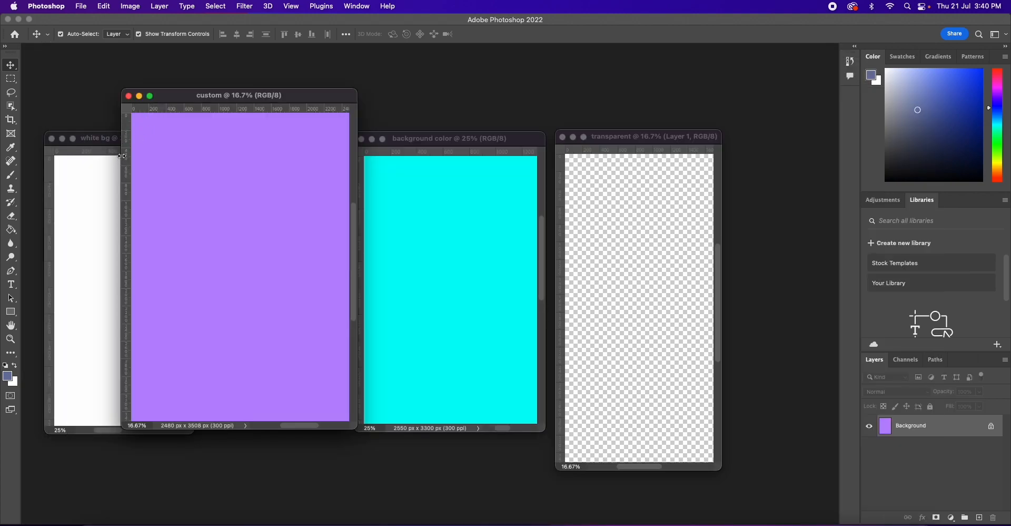
{"action": "left_click_drag", "start_coordinate": [180, 90], "coordinate": [177, 138]}
{"action": "left_click_drag", "start_coordinate": [120, 255], "coordinate": [196, 255]}
{"action": "left_click_drag", "start_coordinate": [251, 136], "coordinate": [782, 144]}
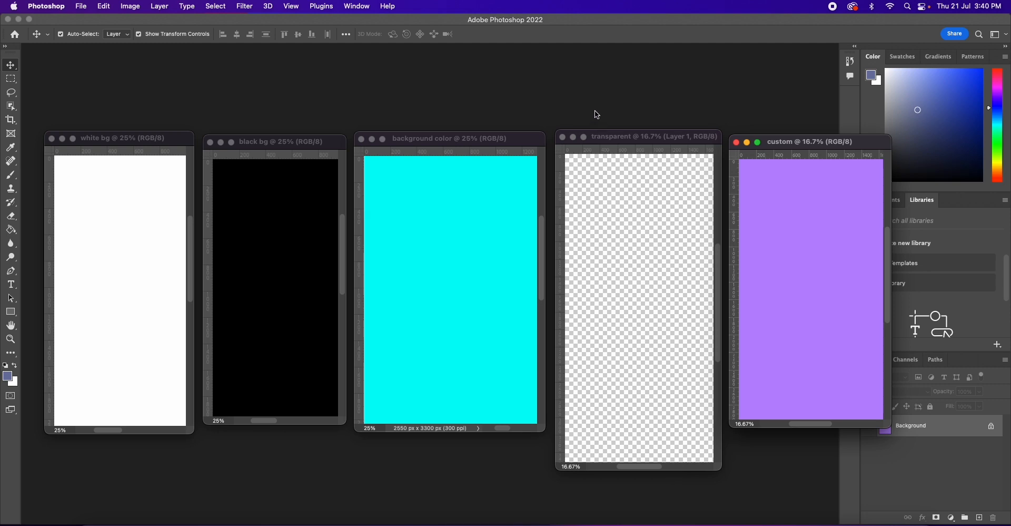
Step: Shorten the transparent document's window to match the row's height, and make the custom document active
{"action": "left_click", "coordinate": [606, 137]}
{"action": "left_click_drag", "start_coordinate": [684, 472], "coordinate": [677, 436]}
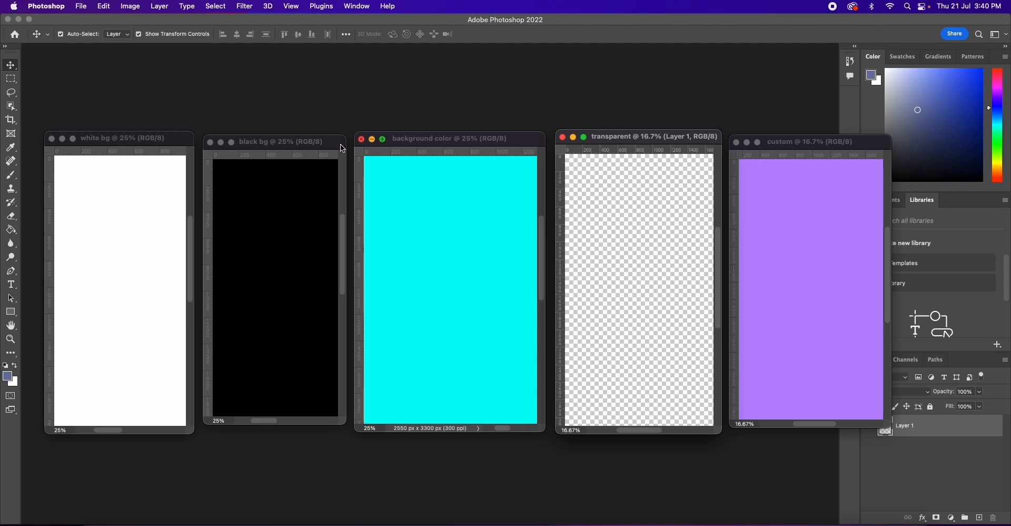
{"action": "left_click", "coordinate": [830, 193]}
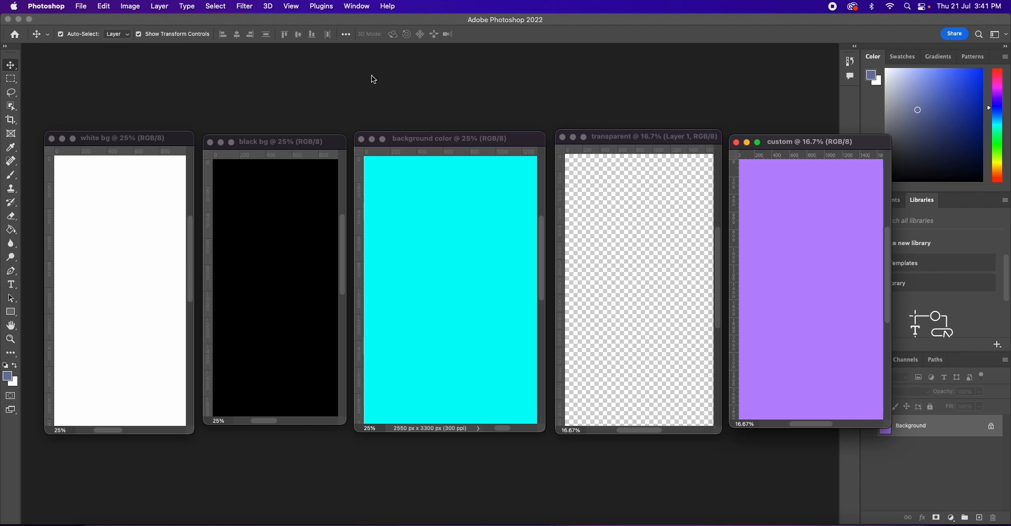
Step: Draw a vivid purple (about 8c00f8) rectangle about 654 × 503 px in the white bg document
{"action": "left_click", "coordinate": [101, 140]}
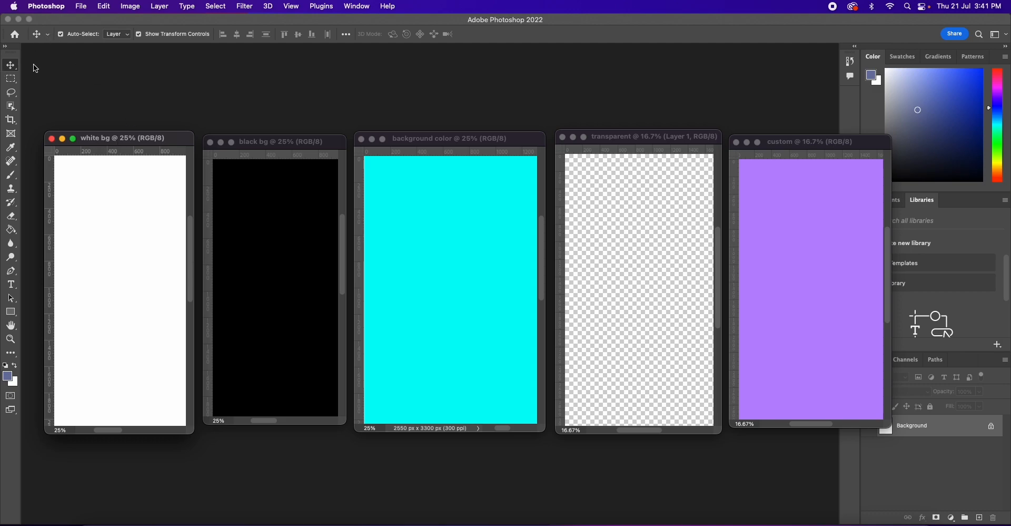
{"action": "left_click", "coordinate": [10, 312]}
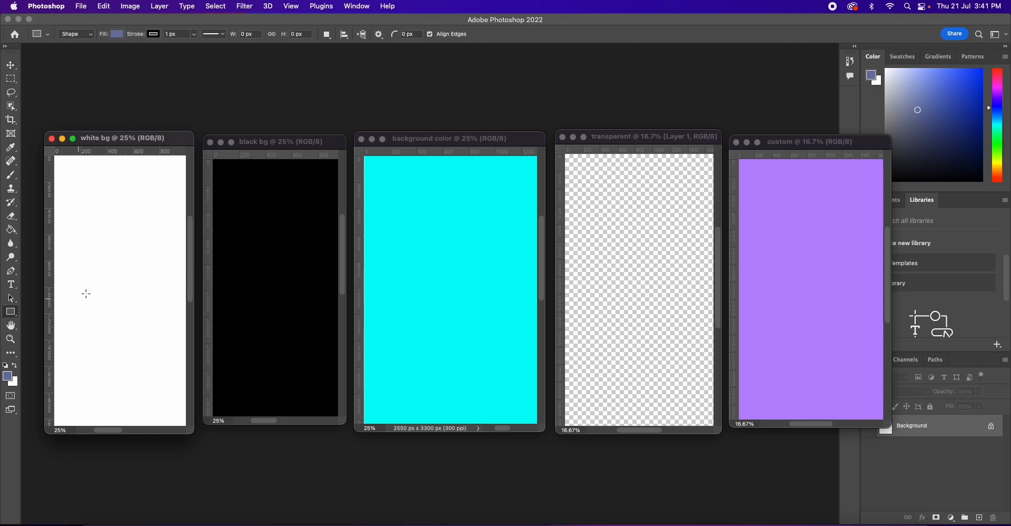
{"action": "left_click", "coordinate": [7, 375]}
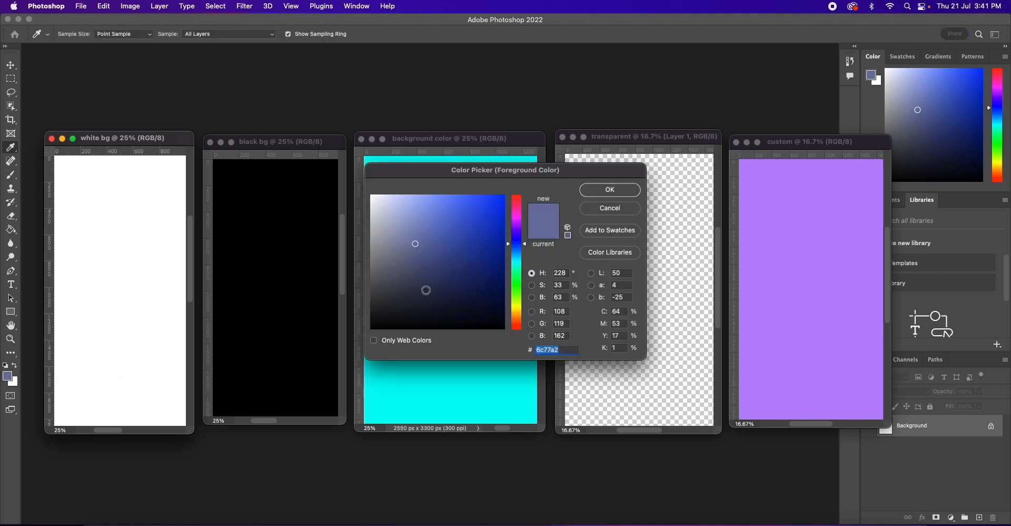
{"action": "left_click", "coordinate": [515, 226]}
{"action": "left_click_drag", "start_coordinate": [500, 203], "coordinate": [514, 197]}
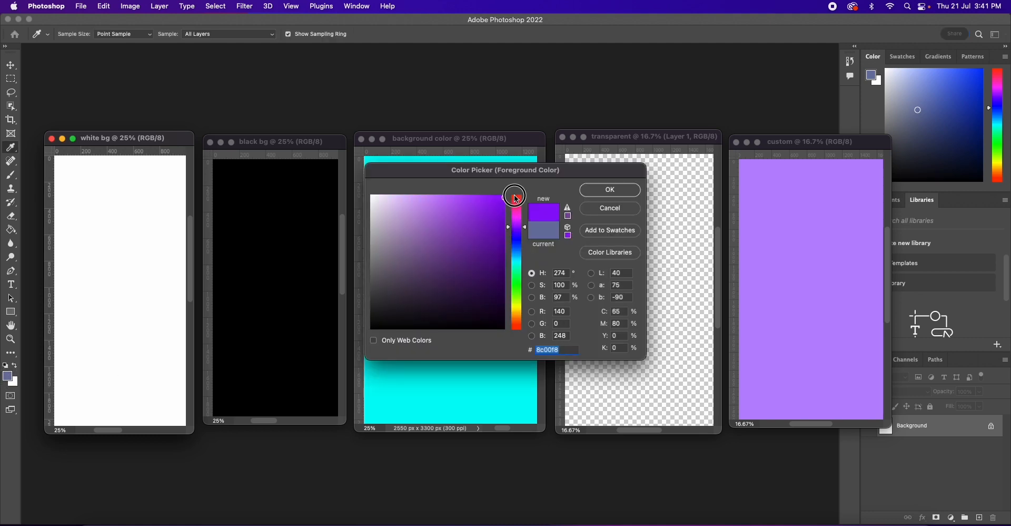
{"action": "left_click", "coordinate": [605, 191]}
{"action": "left_click_drag", "start_coordinate": [77, 230], "coordinate": [162, 295]}
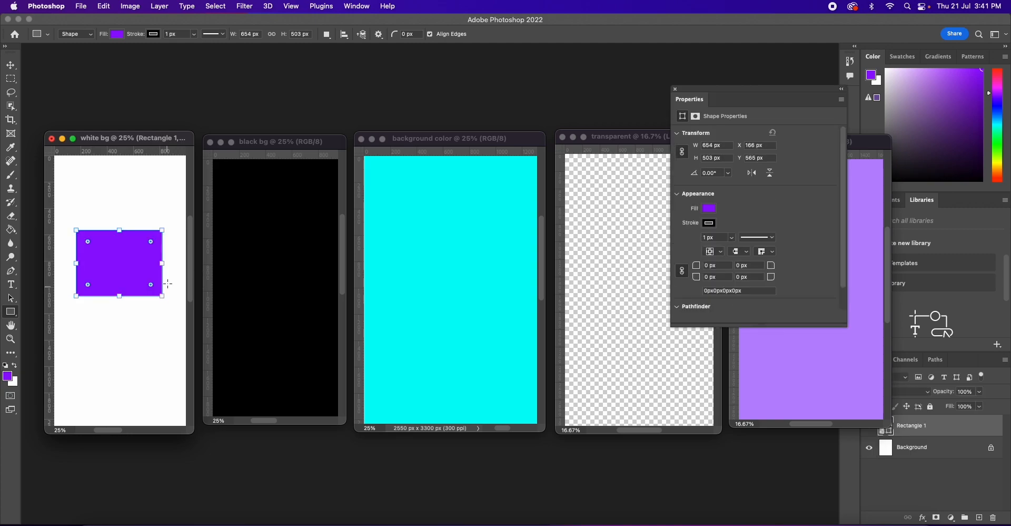
Step: Dock the floating Properties panel with the Adjustments and Libraries panels, and deselect the purple rectangle using the Move tool
{"action": "left_click", "coordinate": [10, 64]}
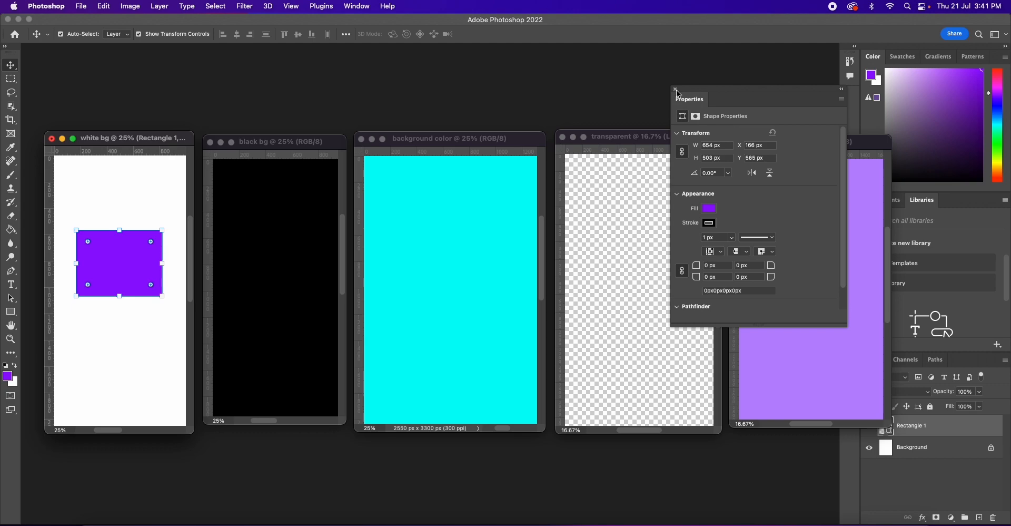
{"action": "left_click_drag", "start_coordinate": [779, 96], "coordinate": [979, 208]}
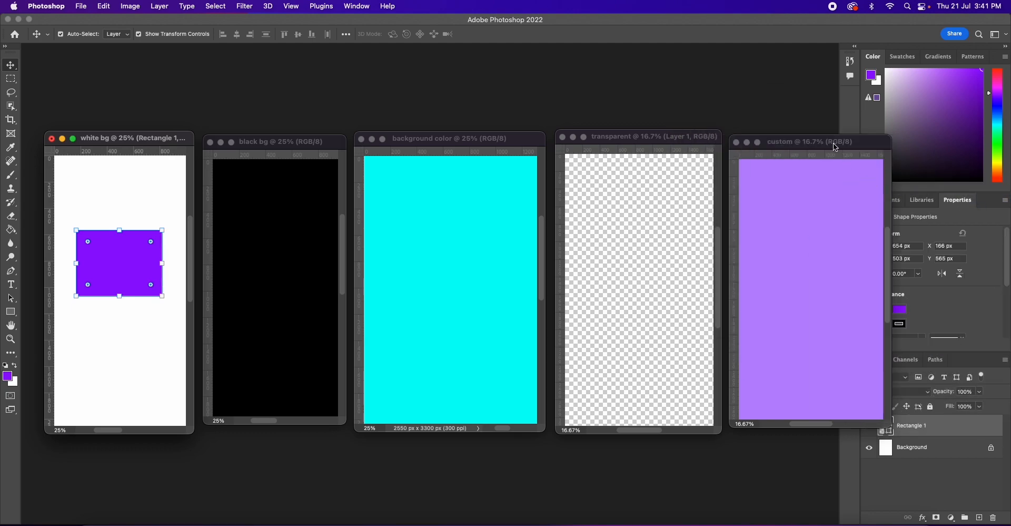
{"action": "left_click", "coordinate": [104, 219]}
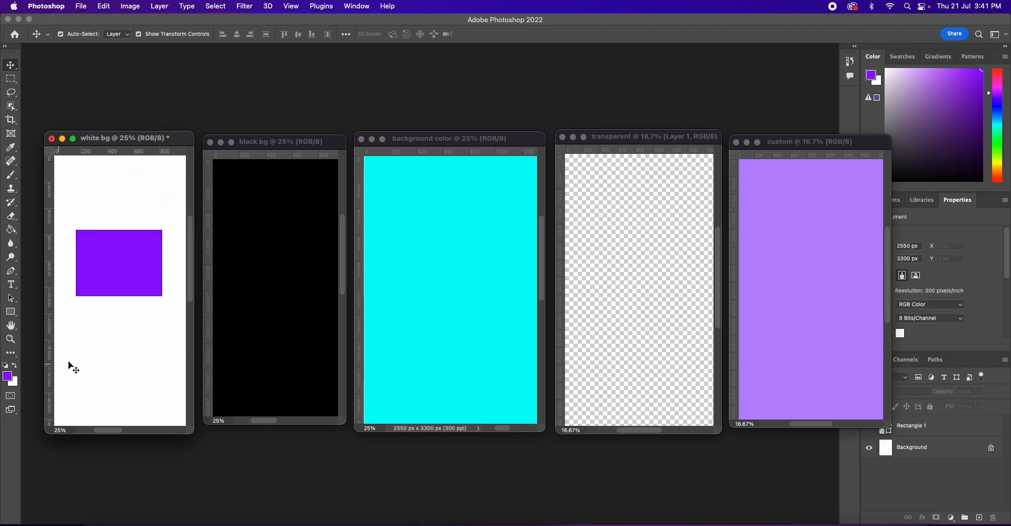
Step: Draw a white ellipse about 593 × 595 px in the black bg document and deselect it
{"action": "left_click", "coordinate": [266, 139]}
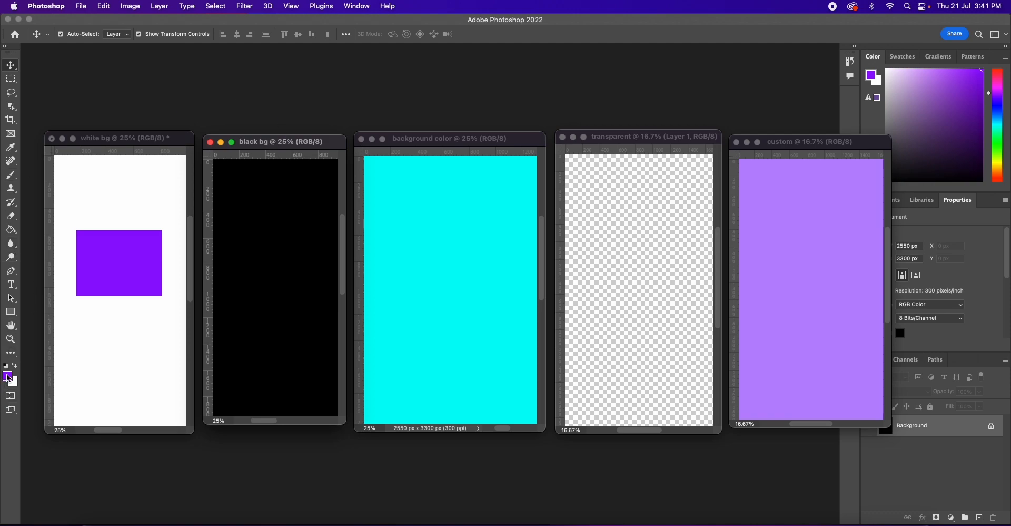
{"action": "left_click", "coordinate": [10, 314]}
{"action": "left_click_drag", "start_coordinate": [10, 318], "coordinate": [42, 328]}
{"action": "left_click", "coordinate": [7, 376]}
{"action": "left_click_drag", "start_coordinate": [396, 215], "coordinate": [365, 196]}
{"action": "left_click", "coordinate": [595, 191]}
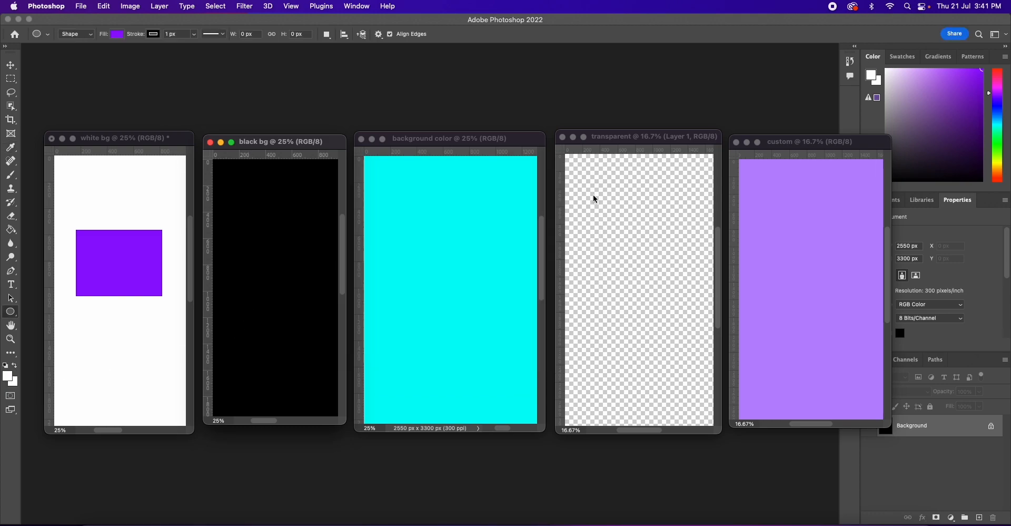
{"action": "left_click_drag", "start_coordinate": [227, 230], "coordinate": [307, 307]}
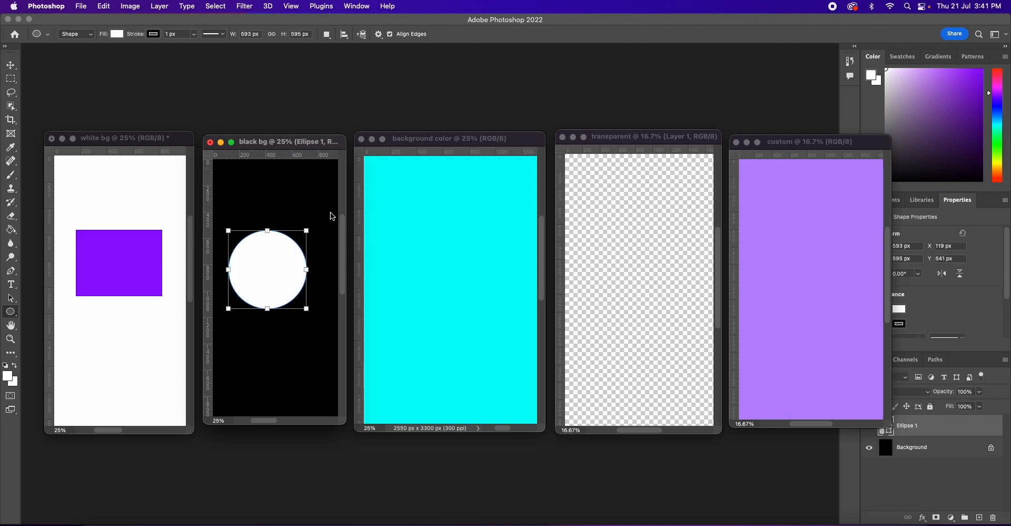
{"action": "left_click", "coordinate": [10, 67]}
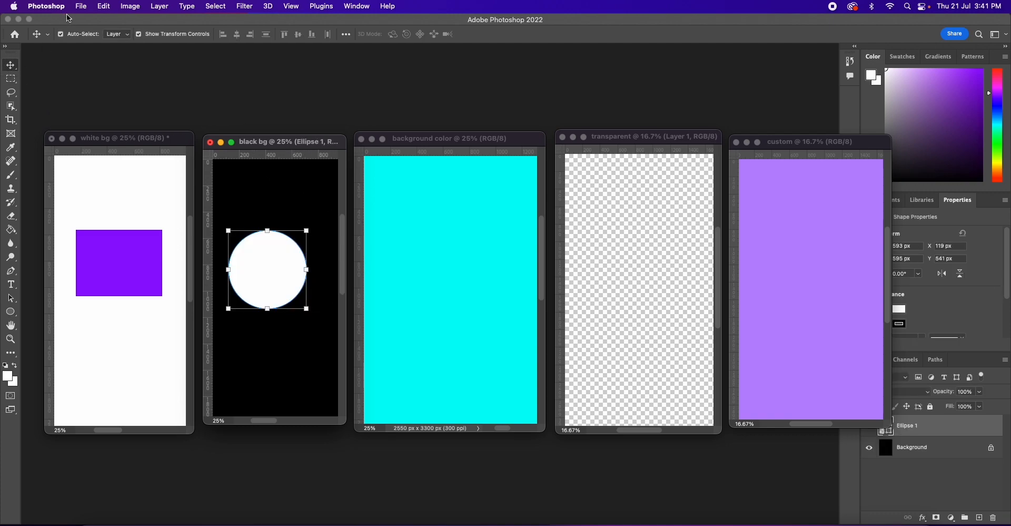
{"action": "left_click", "coordinate": [242, 180]}
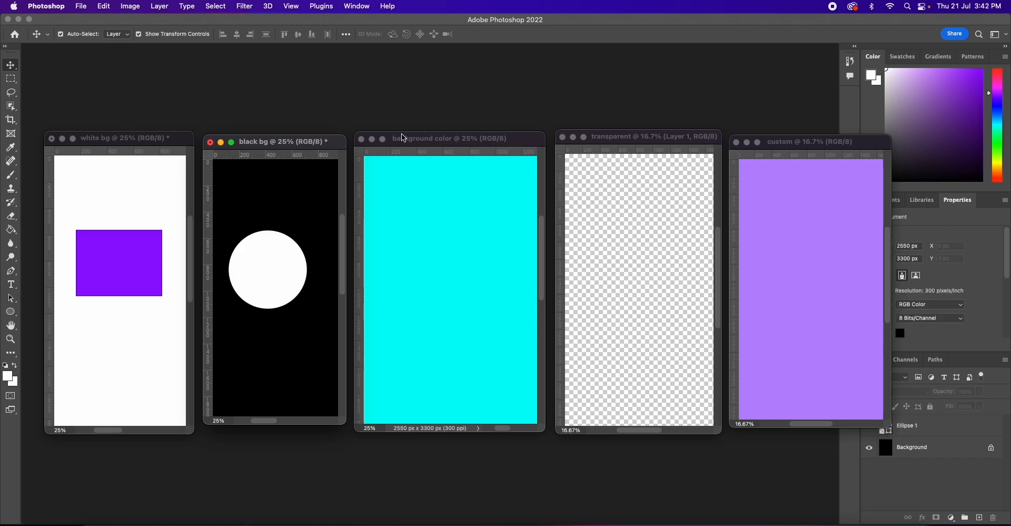
Step: Draw a green (0cf15d) triangle about 1265 × 1187 px in the transparent document
{"action": "left_click", "coordinate": [624, 137]}
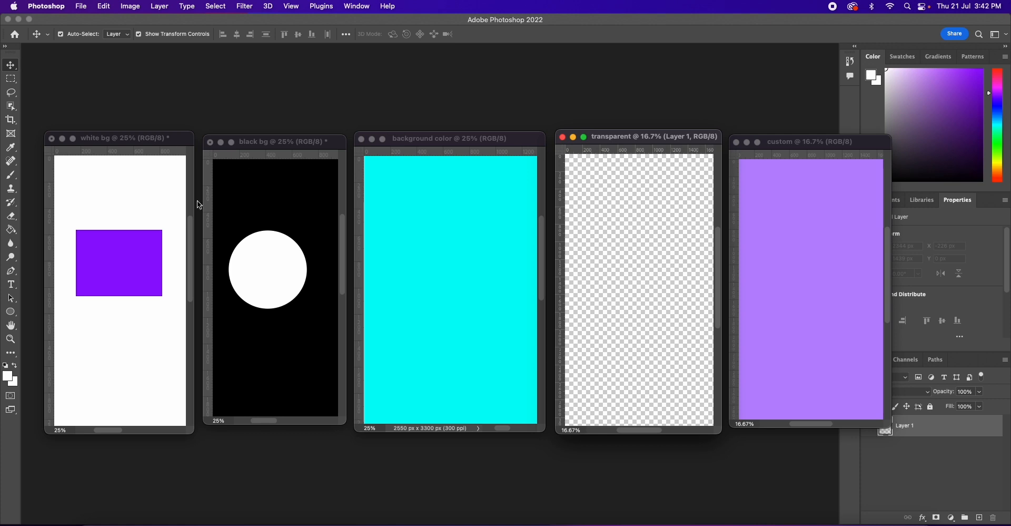
{"action": "left_click_drag", "start_coordinate": [10, 312], "coordinate": [61, 332]}
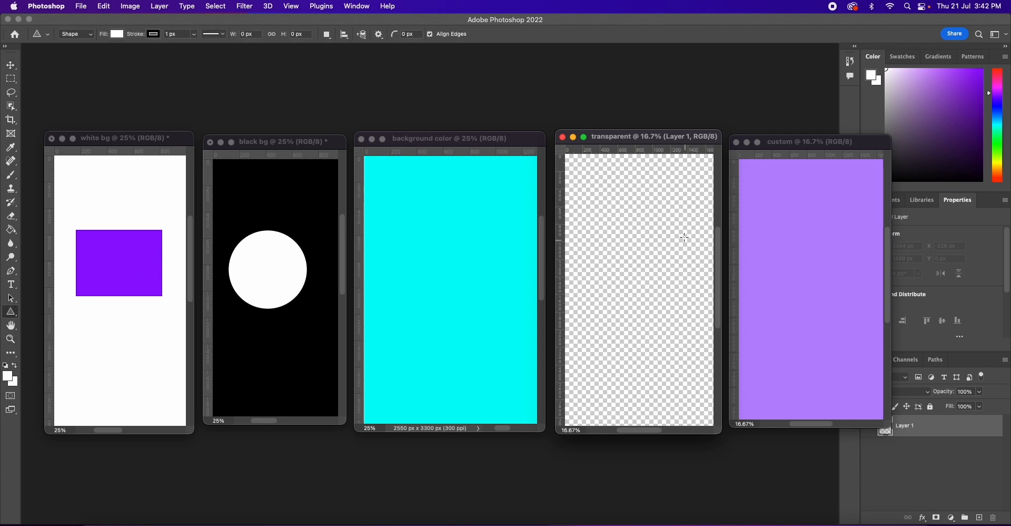
{"action": "left_click", "coordinate": [6, 377]}
{"action": "left_click", "coordinate": [511, 275]}
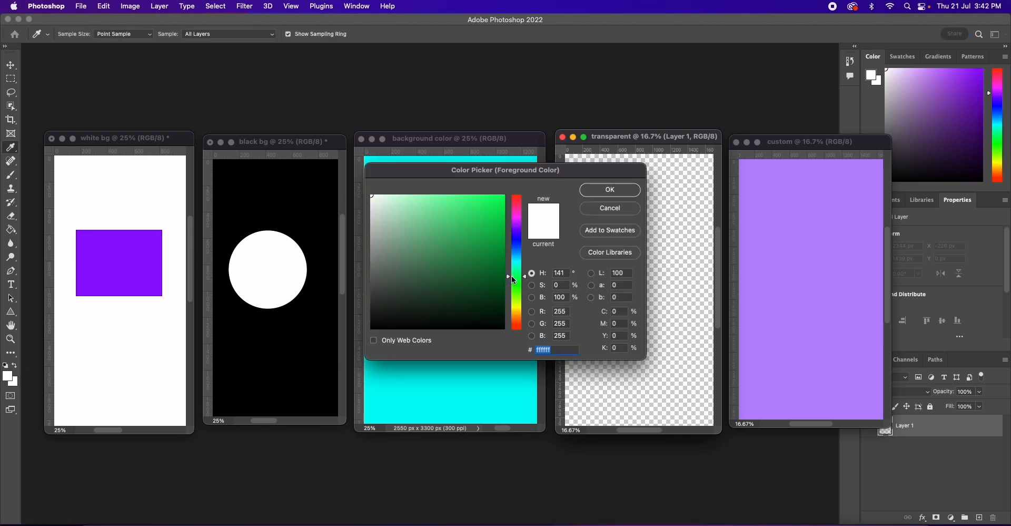
{"action": "left_click", "coordinate": [498, 201]}
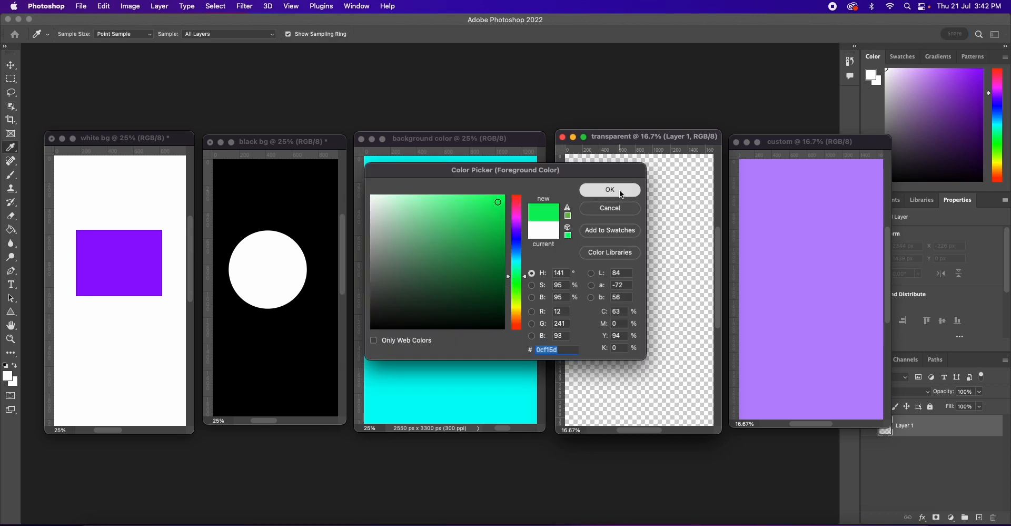
{"action": "left_click", "coordinate": [619, 188]}
{"action": "left_click_drag", "start_coordinate": [589, 222], "coordinate": [700, 327]}
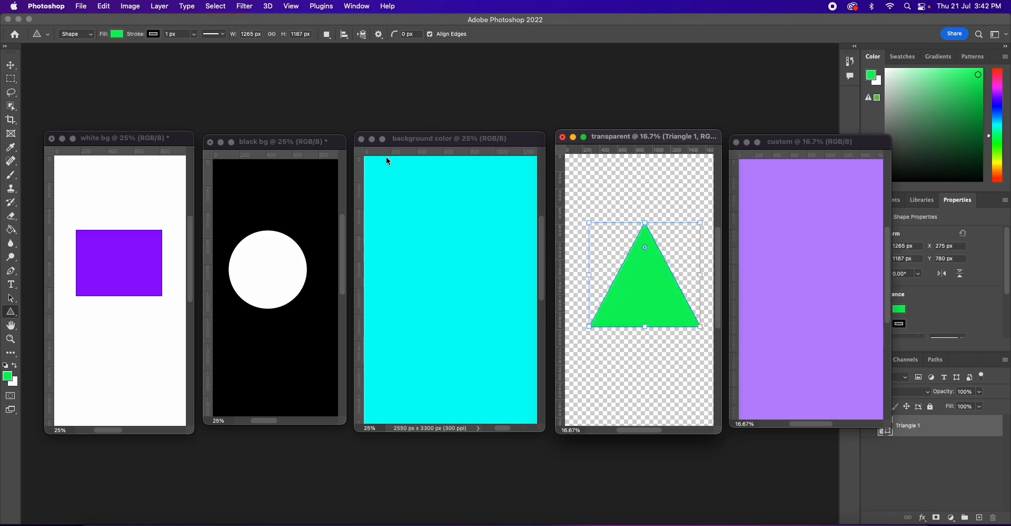
Step: Draw a red (ff0030) five-sided polygon about 690 × 720 px in the background color document
{"action": "left_click", "coordinate": [412, 142]}
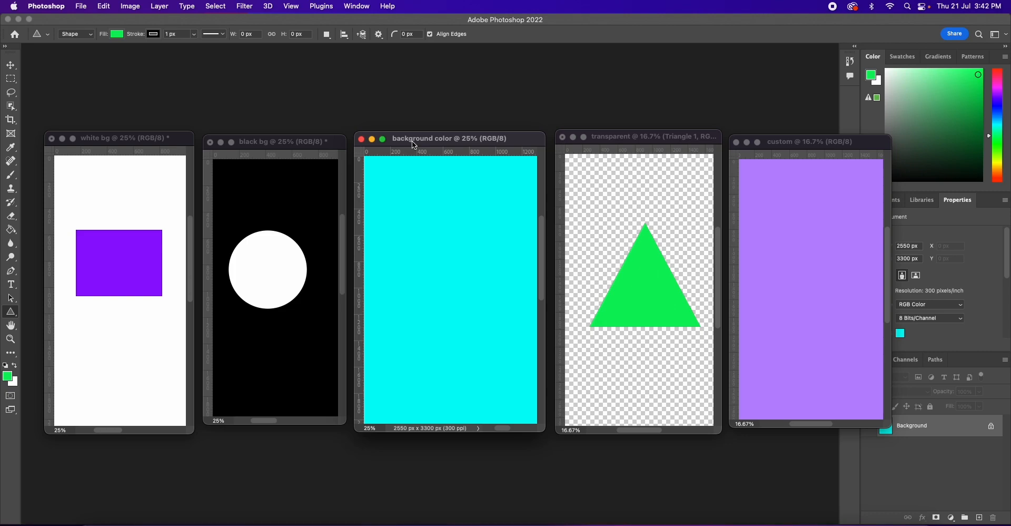
{"action": "left_click_drag", "start_coordinate": [11, 311], "coordinate": [63, 343]}
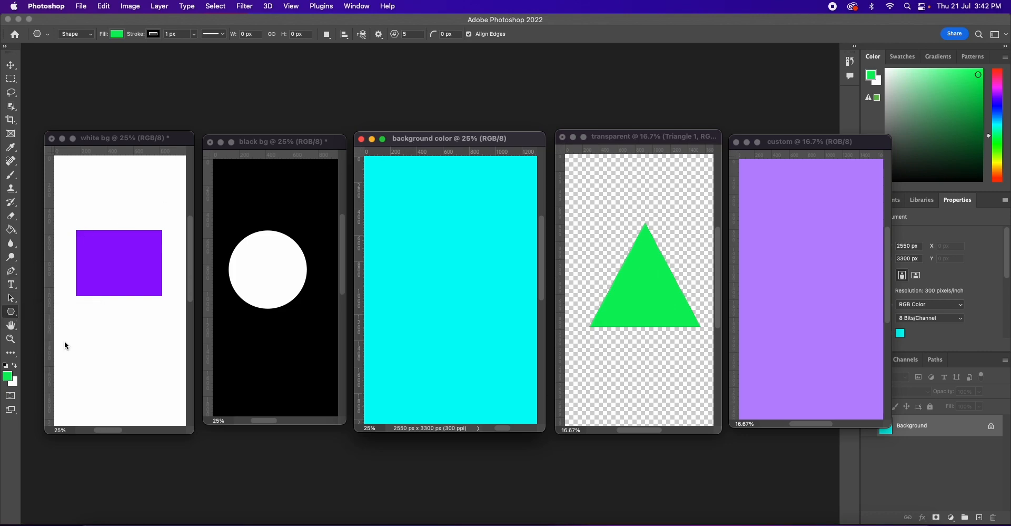
{"action": "left_click", "coordinate": [9, 378]}
{"action": "left_click", "coordinate": [519, 219]}
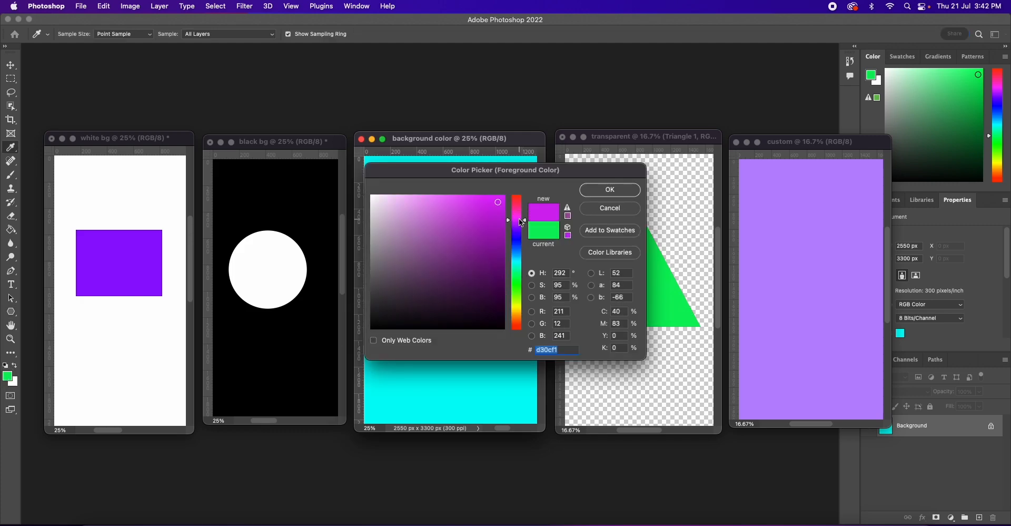
{"action": "left_click", "coordinate": [515, 201]}
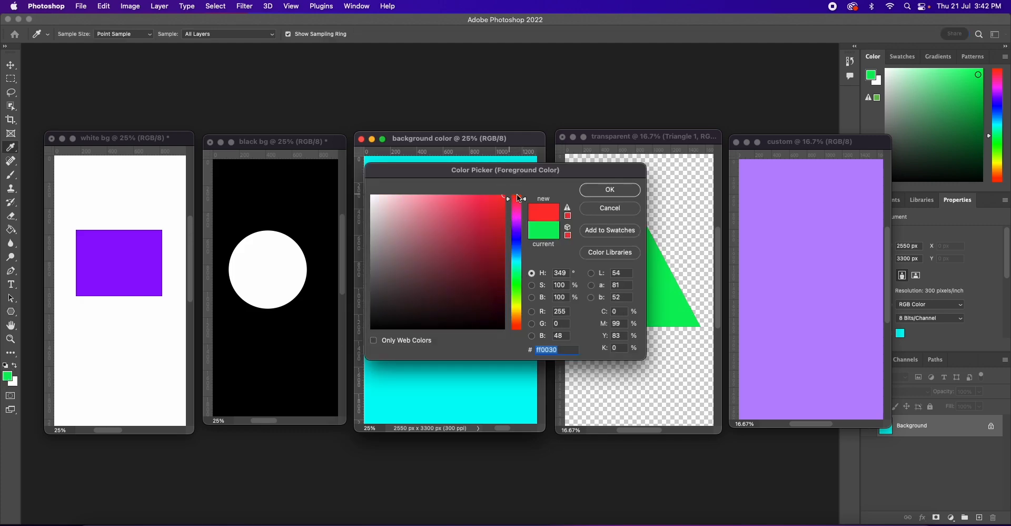
{"action": "left_click", "coordinate": [606, 191]}
{"action": "left_click_drag", "start_coordinate": [397, 240], "coordinate": [484, 334]}
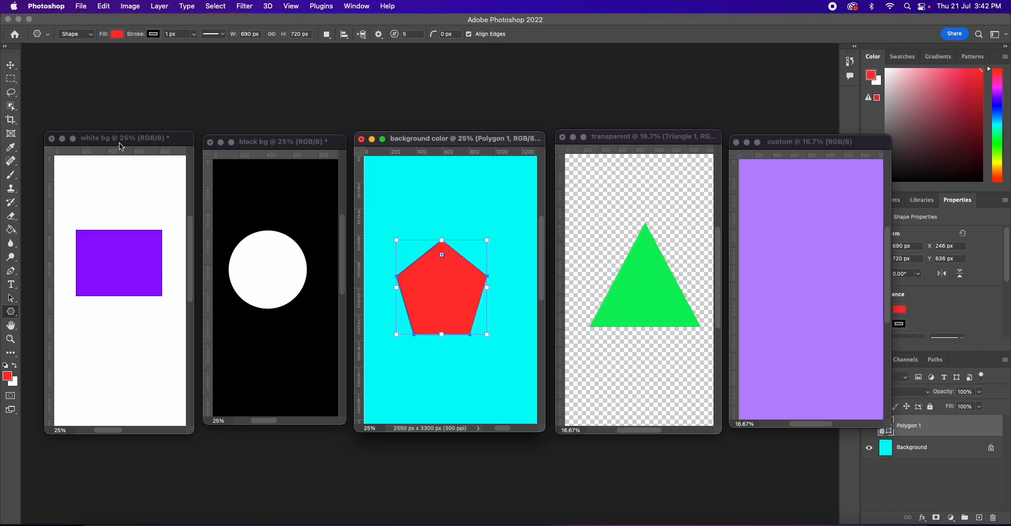
Step: Move the red pentagon slightly up and to the right, to about X 279 px, Y 568 px, and deselect it
{"action": "left_click", "coordinate": [11, 66]}
{"action": "left_click_drag", "start_coordinate": [463, 278], "coordinate": [467, 269]}
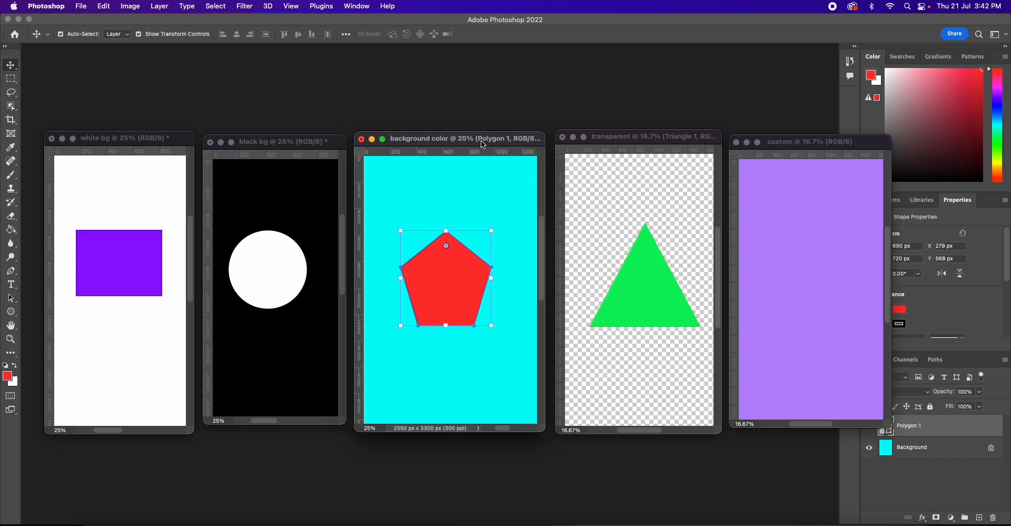
{"action": "left_click", "coordinate": [505, 179]}
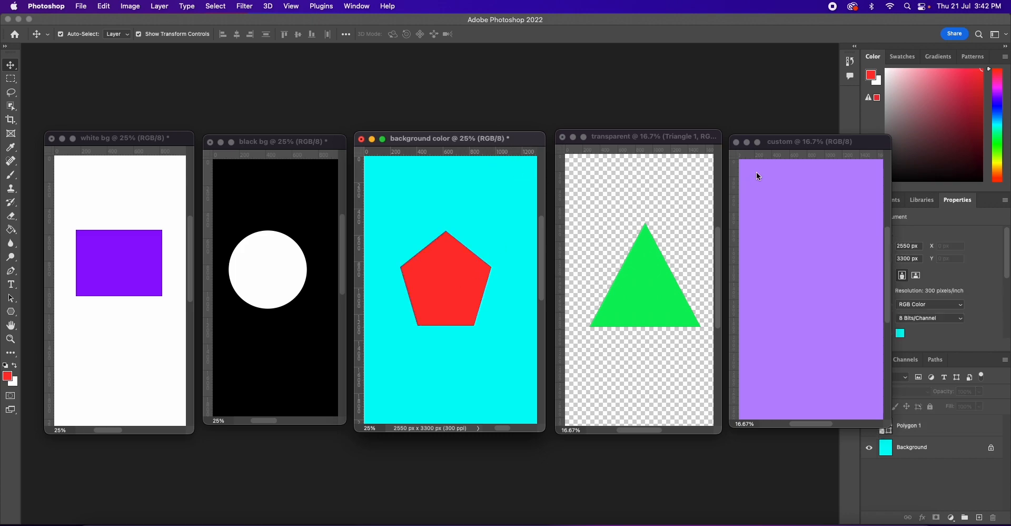
Step: Draw a yellow rectangle about 1070 × 810 px in the custom document
{"action": "left_click", "coordinate": [769, 147]}
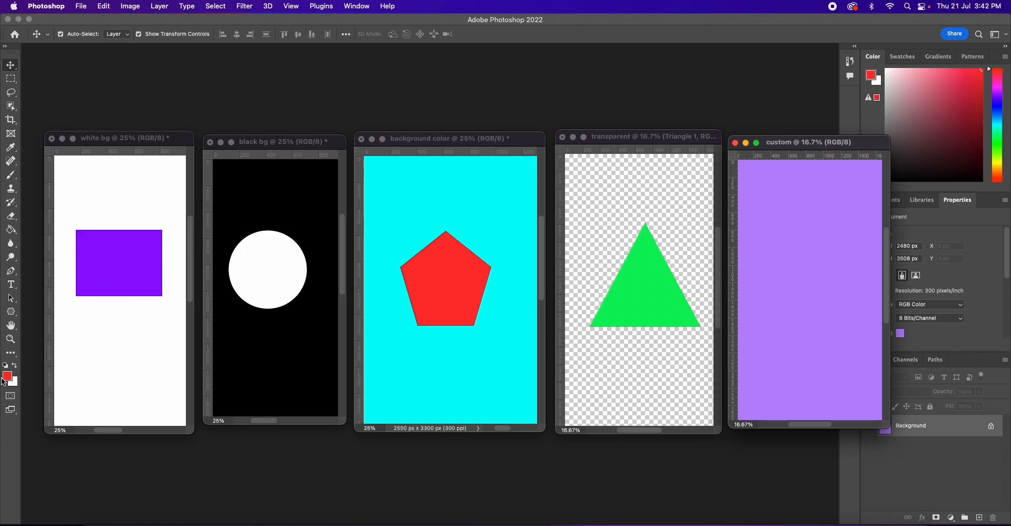
{"action": "left_click", "coordinate": [11, 312]}
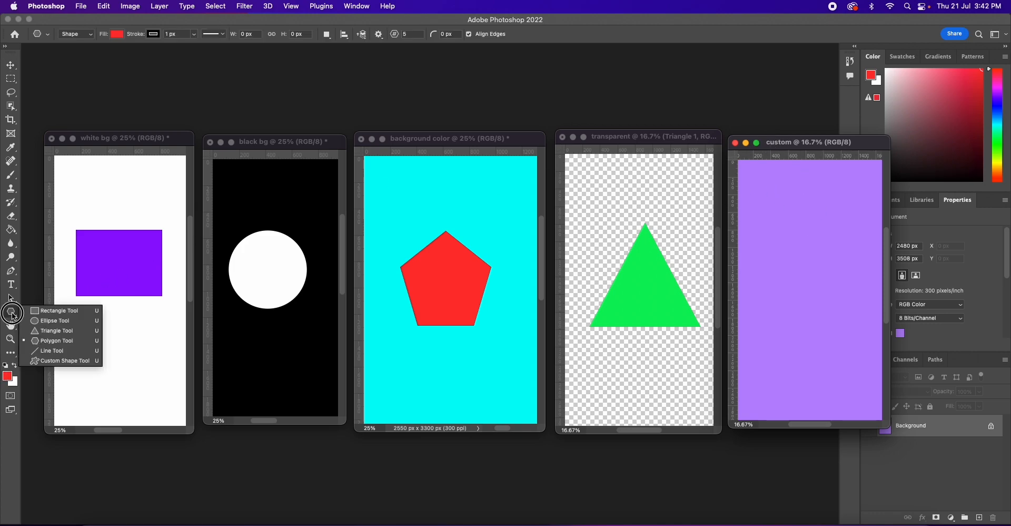
{"action": "left_click", "coordinate": [55, 312]}
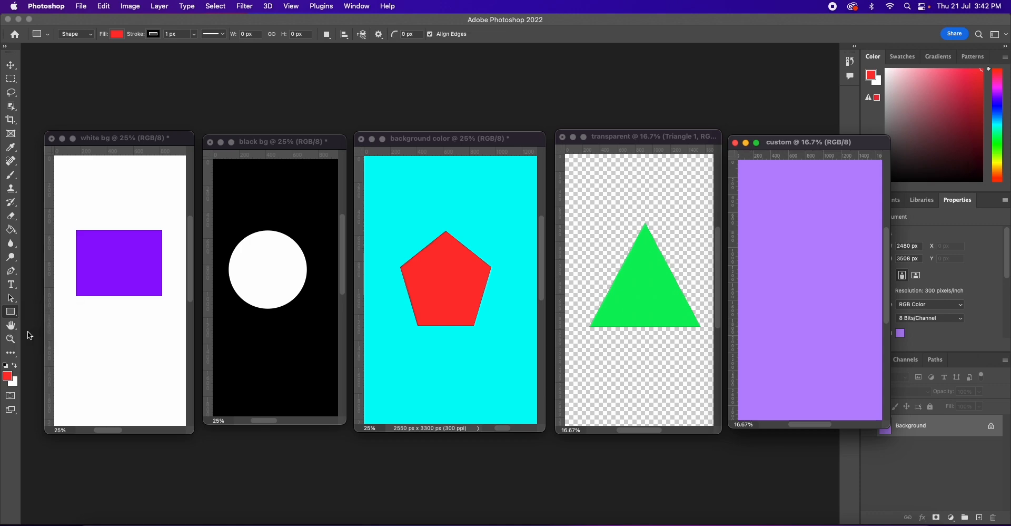
{"action": "left_click", "coordinate": [7, 376]}
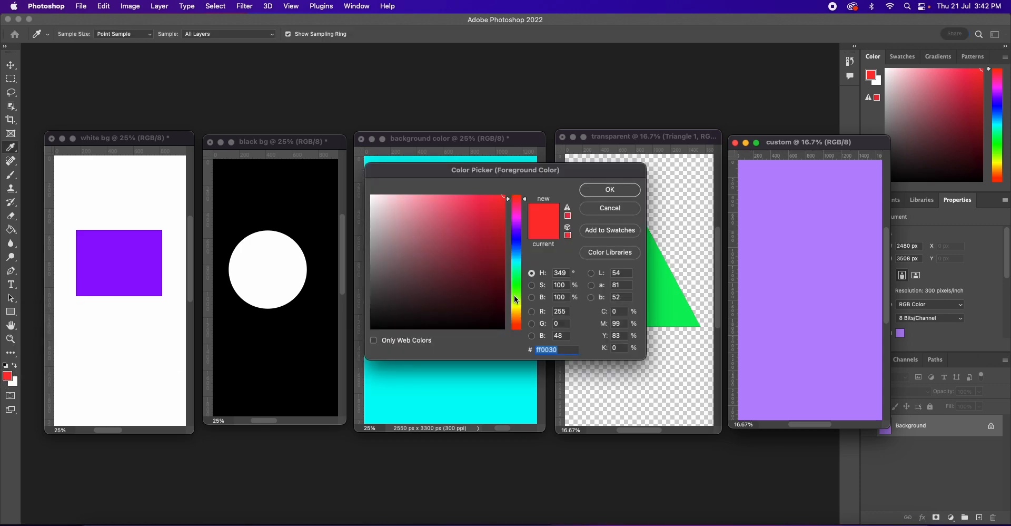
{"action": "left_click", "coordinate": [515, 308]}
{"action": "left_click", "coordinate": [620, 191]}
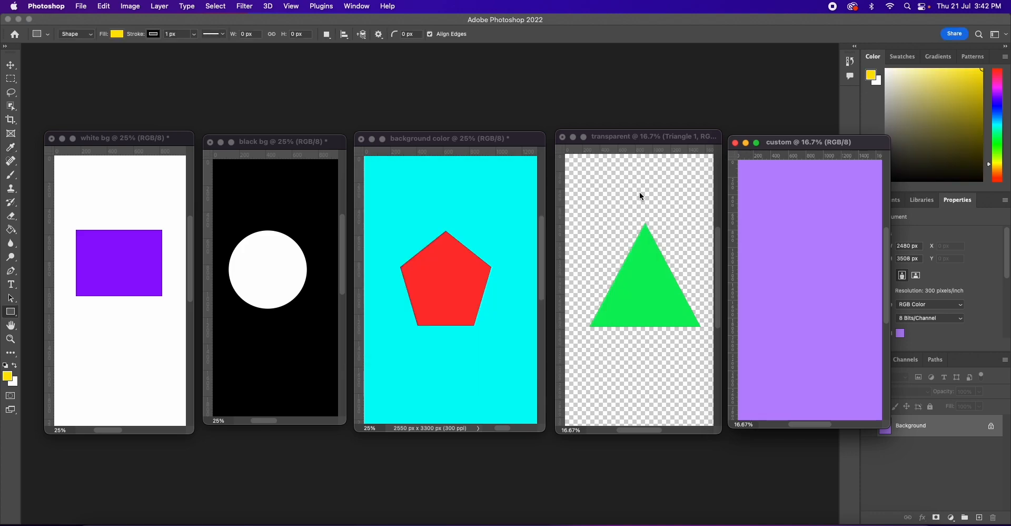
{"action": "left_click_drag", "start_coordinate": [764, 232], "coordinate": [857, 304]}
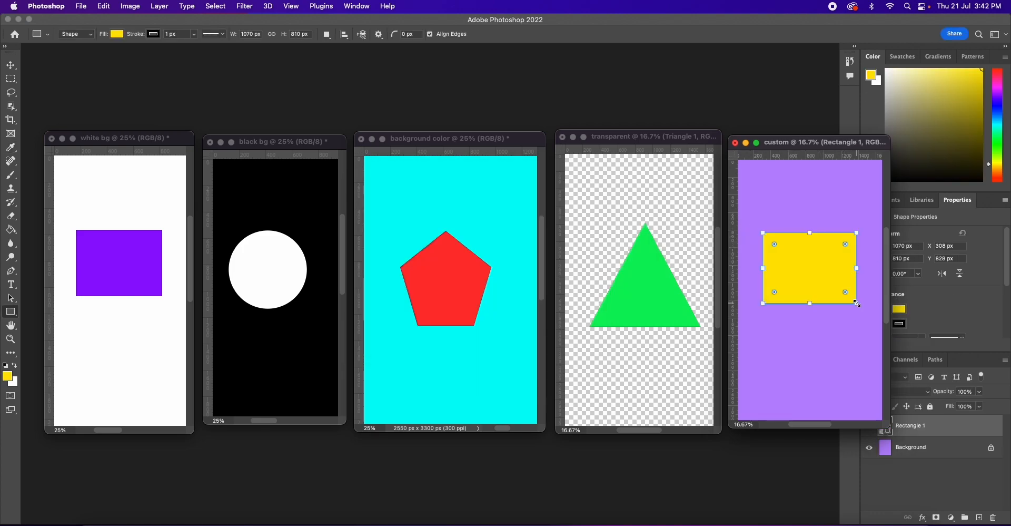
Step: Export the white bg document as a JPG named white bg in the Documents folder
{"action": "left_click", "coordinate": [144, 139]}
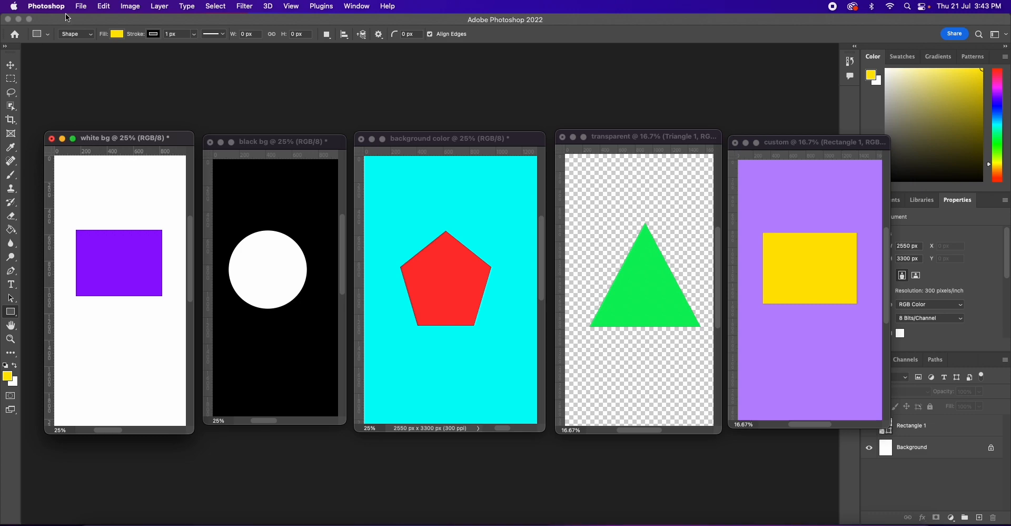
{"action": "left_click", "coordinate": [82, 7]}
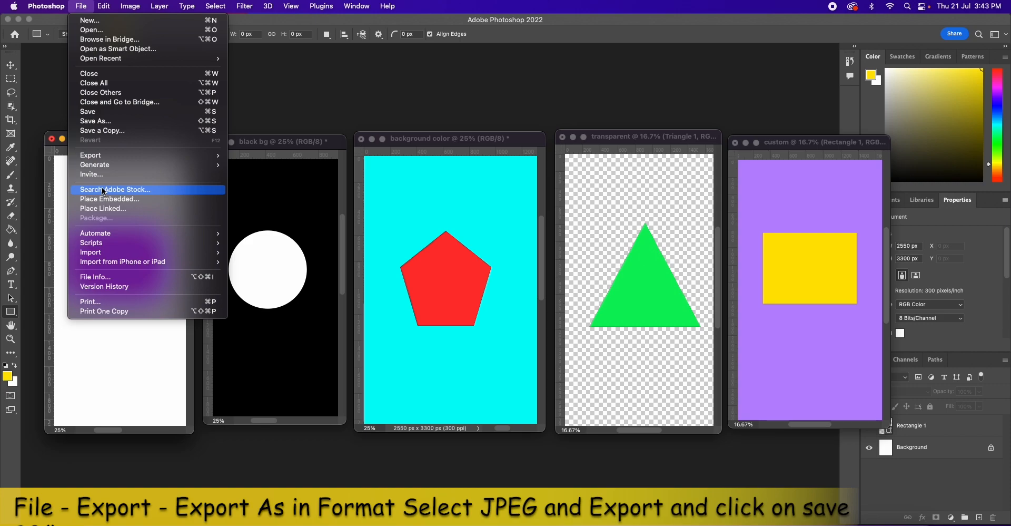
{"action": "mouse_move", "coordinate": [121, 155]}
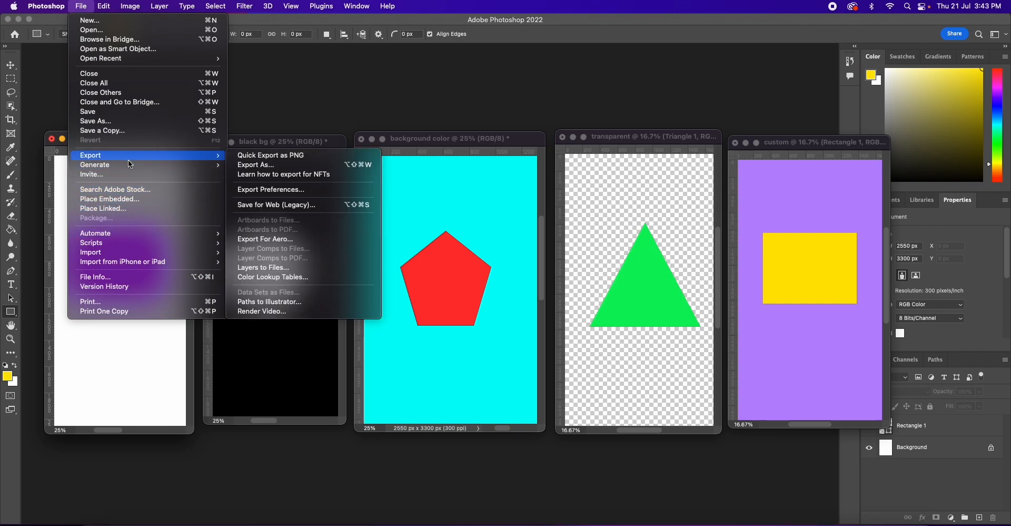
{"action": "left_click", "coordinate": [267, 167]}
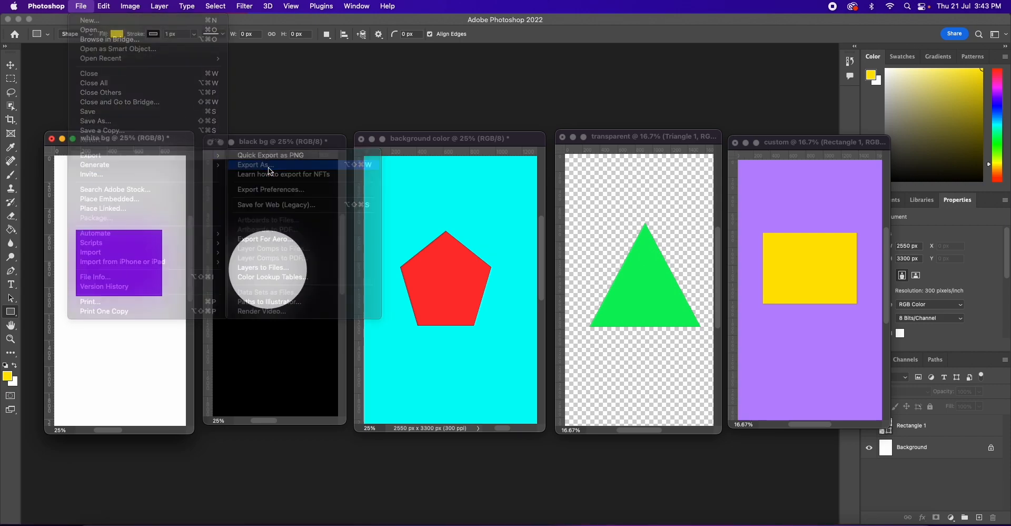
{"action": "left_click", "coordinate": [757, 83]}
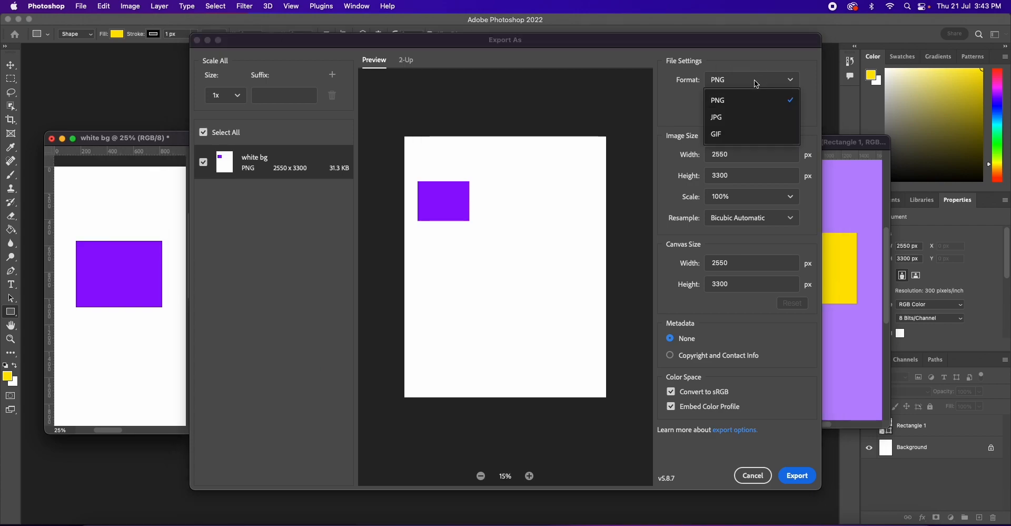
{"action": "left_click", "coordinate": [736, 119]}
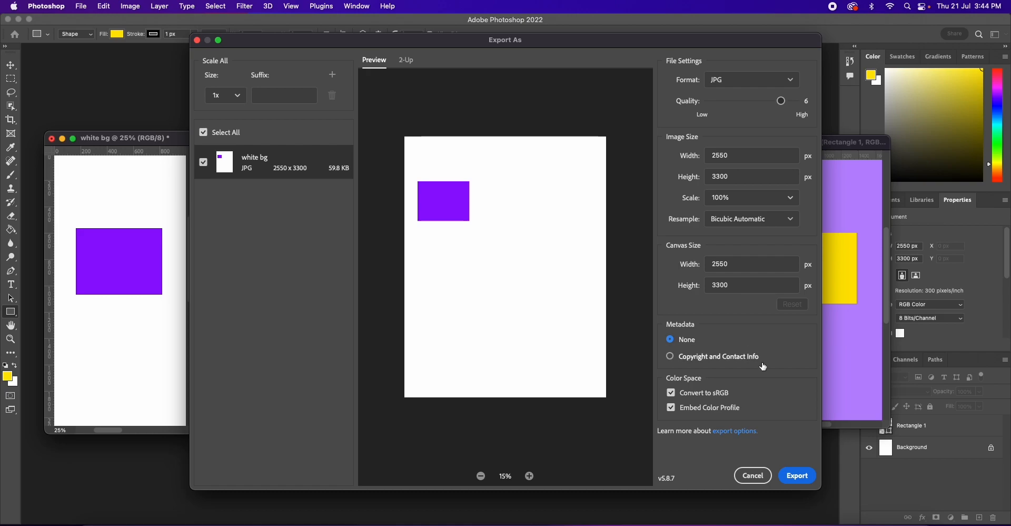
{"action": "left_click", "coordinate": [798, 476]}
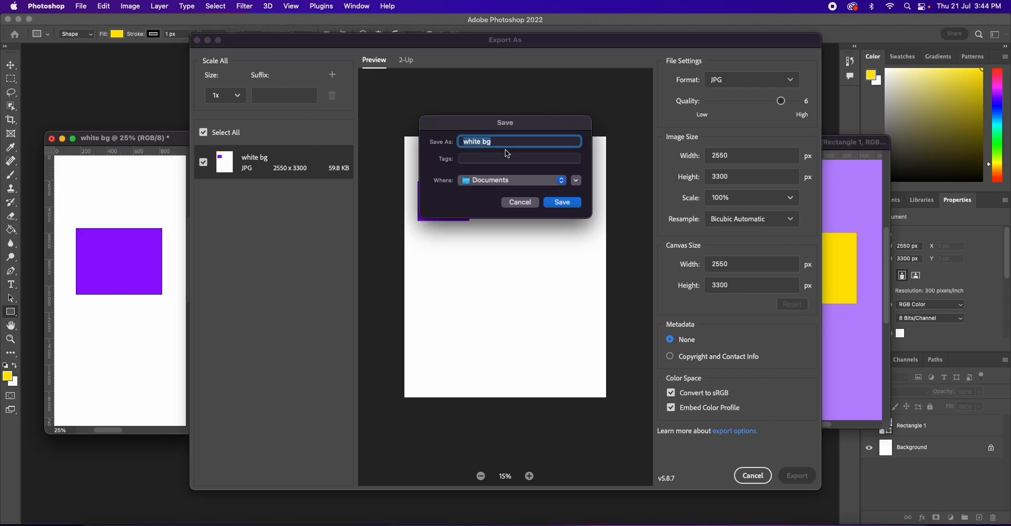
{"action": "left_click", "coordinate": [568, 204]}
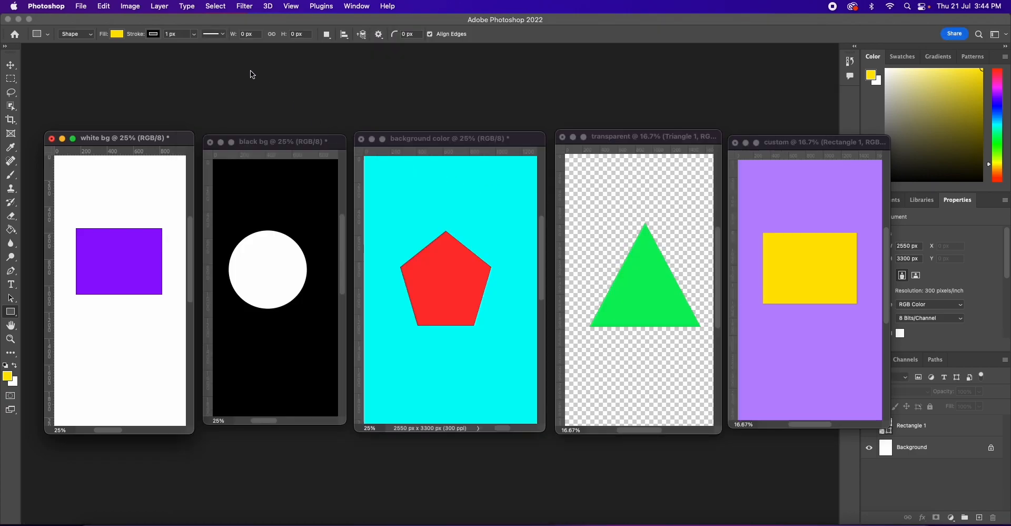
Step: Export the black bg document as a JPG named black bg in the Documents folder
{"action": "left_click", "coordinate": [249, 143]}
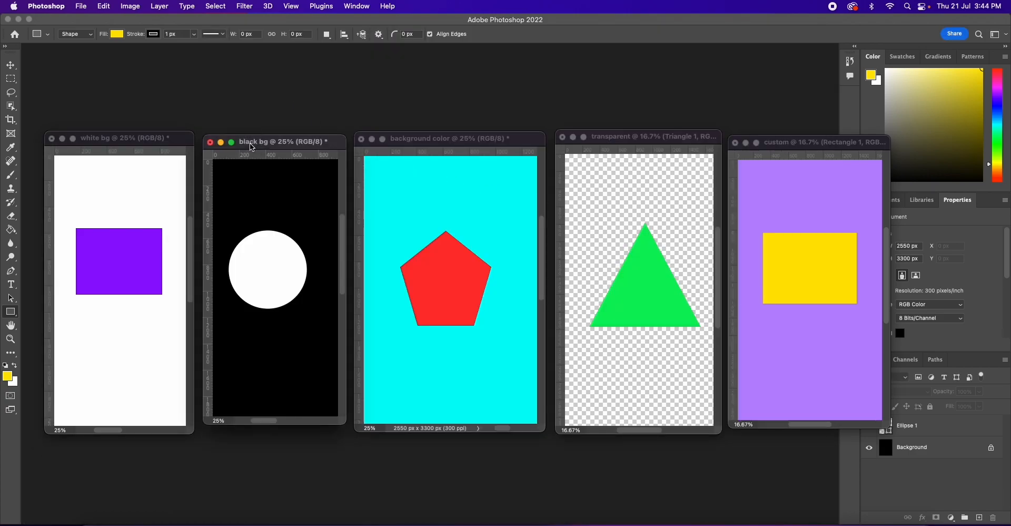
{"action": "left_click", "coordinate": [81, 7]}
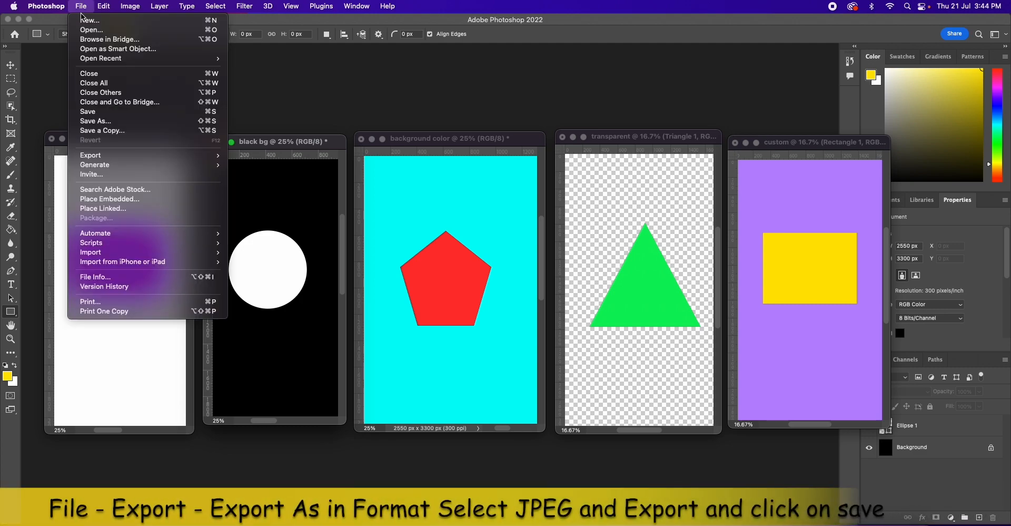
{"action": "mouse_move", "coordinate": [116, 156]}
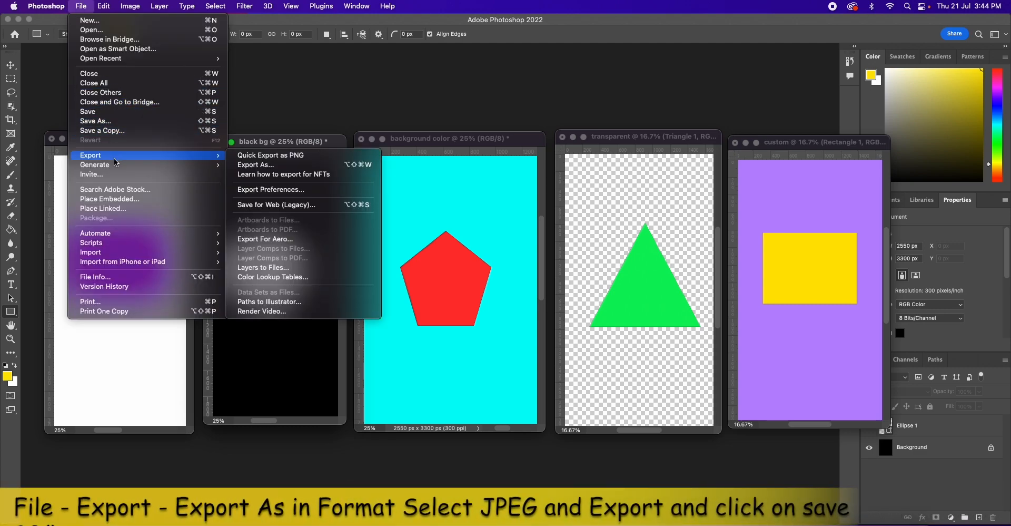
{"action": "left_click", "coordinate": [263, 165]}
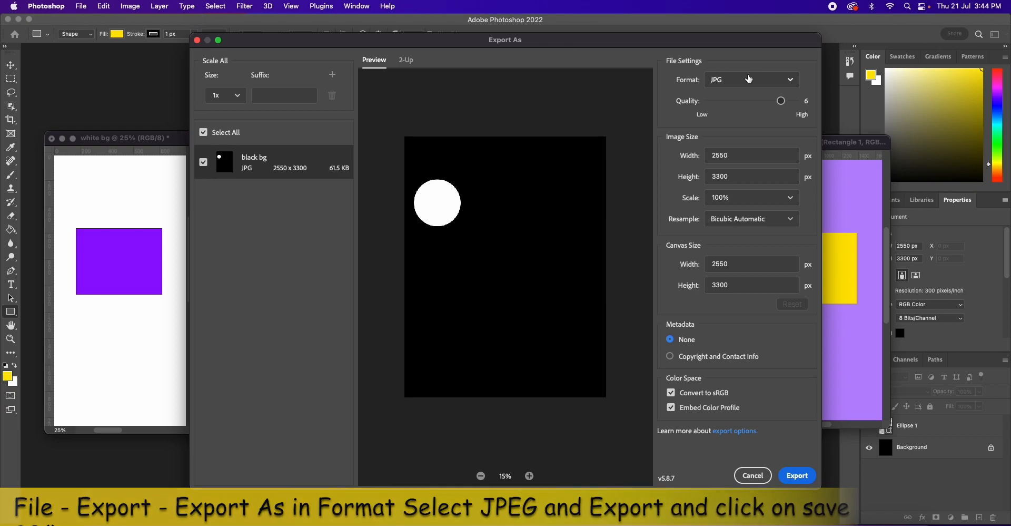
{"action": "left_click", "coordinate": [799, 476]}
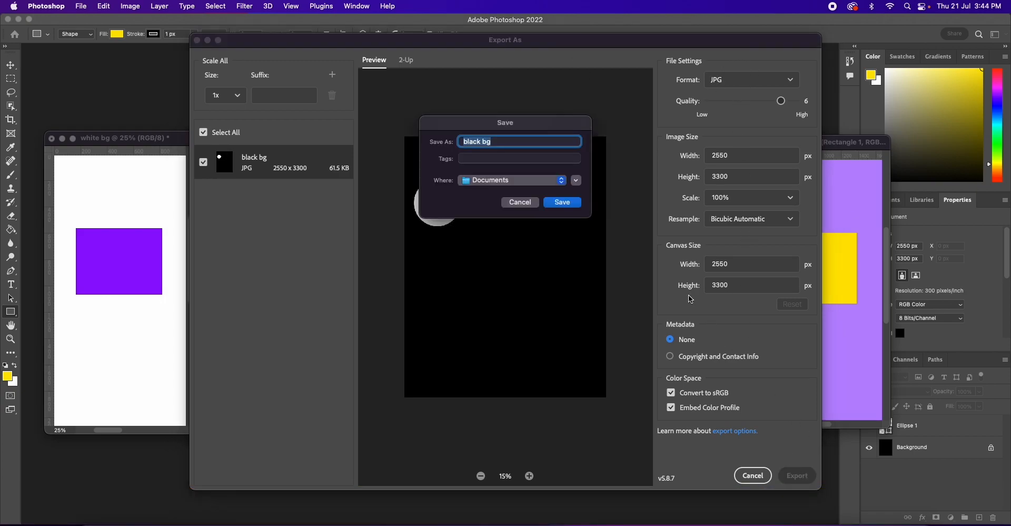
{"action": "left_click", "coordinate": [570, 204]}
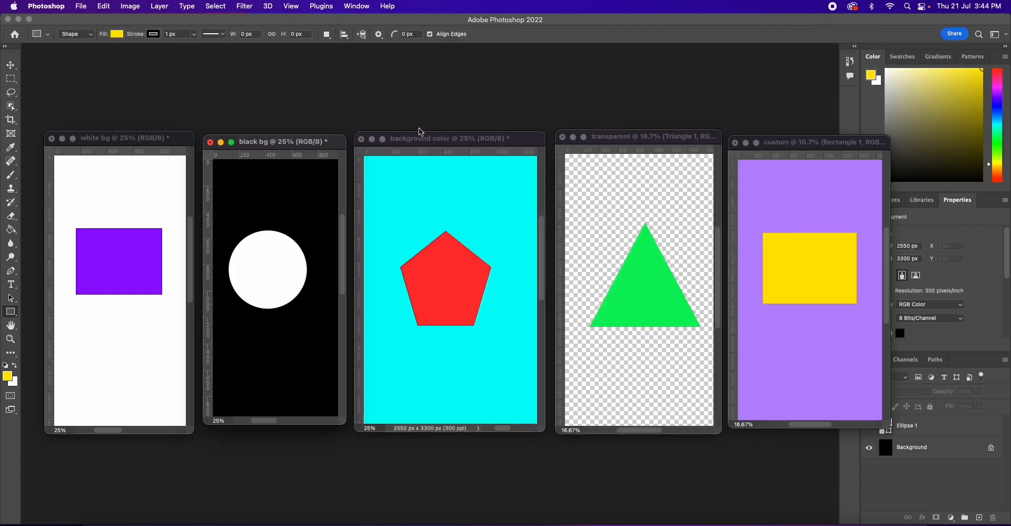
Step: Export the background color document as a JPG, keeping the suggested file name
{"action": "left_click", "coordinate": [417, 136]}
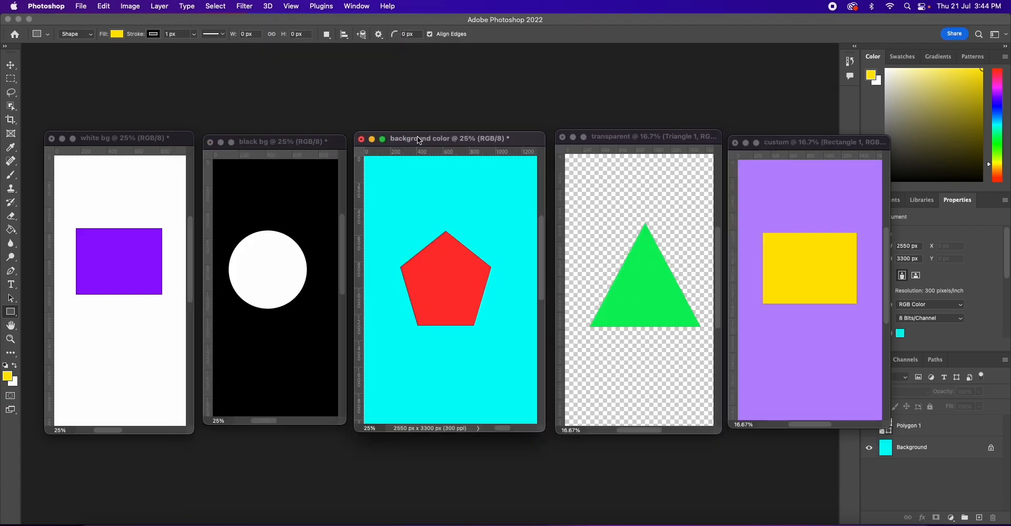
{"action": "left_click", "coordinate": [82, 7]}
{"action": "mouse_move", "coordinate": [100, 158]}
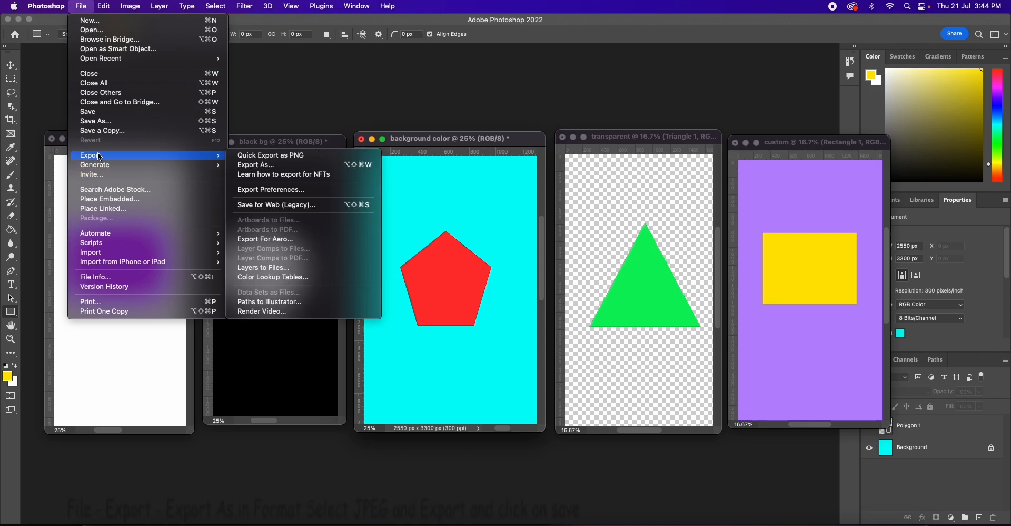
{"action": "left_click", "coordinate": [297, 166]}
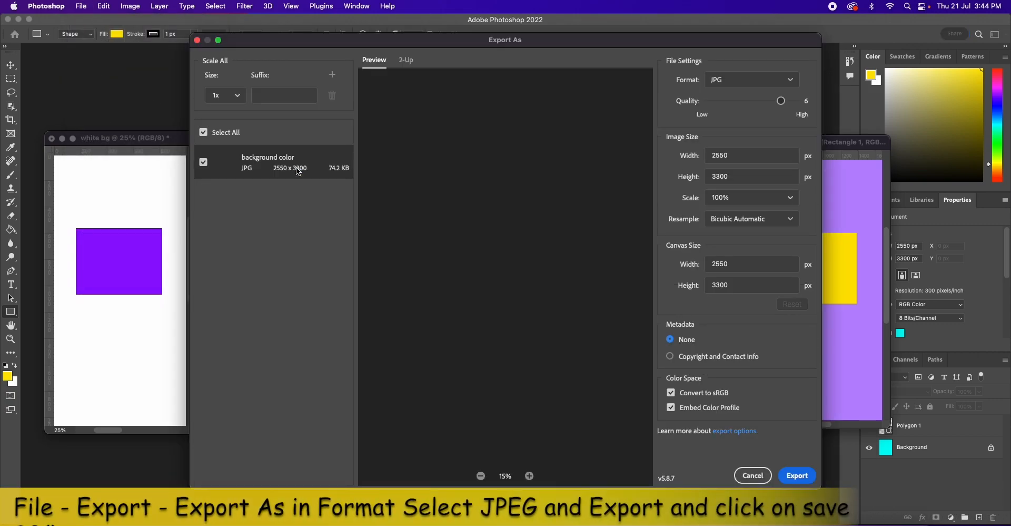
{"action": "left_click", "coordinate": [798, 476]}
{"action": "left_click", "coordinate": [569, 203]}
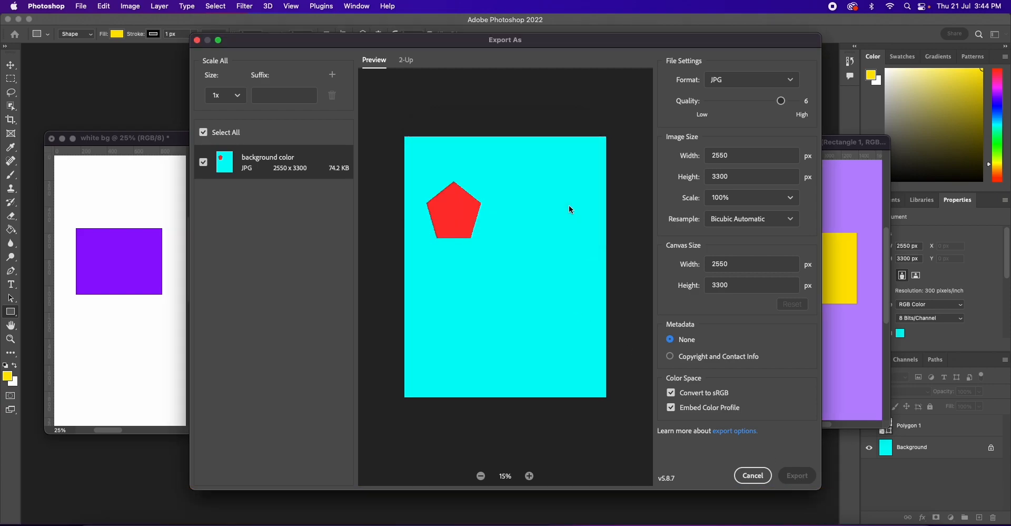
Step: Export the transparent document as a JPG named transparent in the Documents folder
{"action": "left_click", "coordinate": [603, 139]}
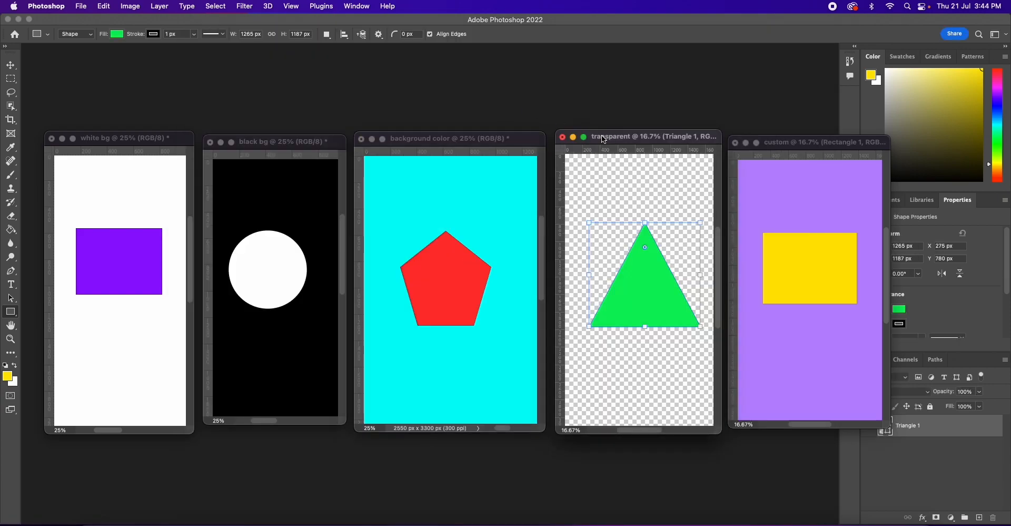
{"action": "left_click", "coordinate": [81, 7]}
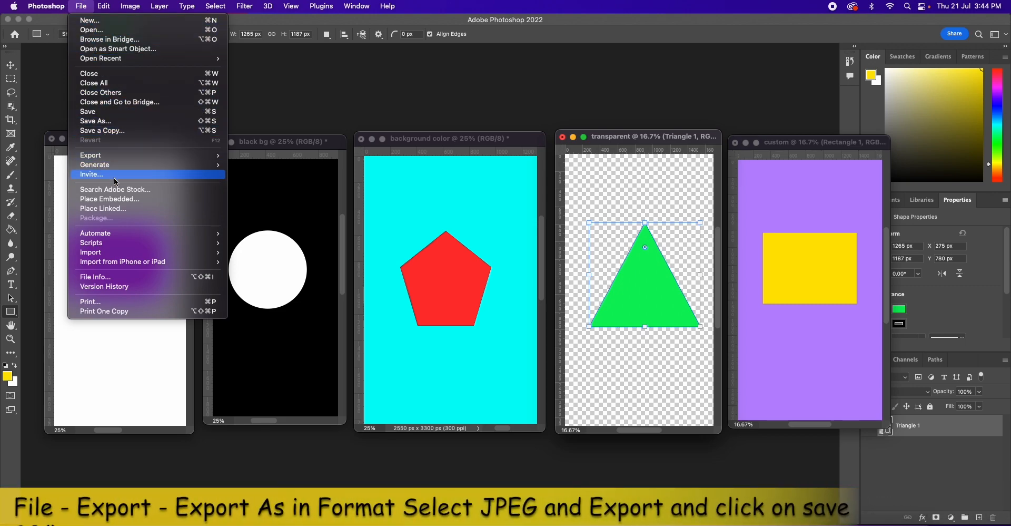
{"action": "mouse_move", "coordinate": [113, 158]}
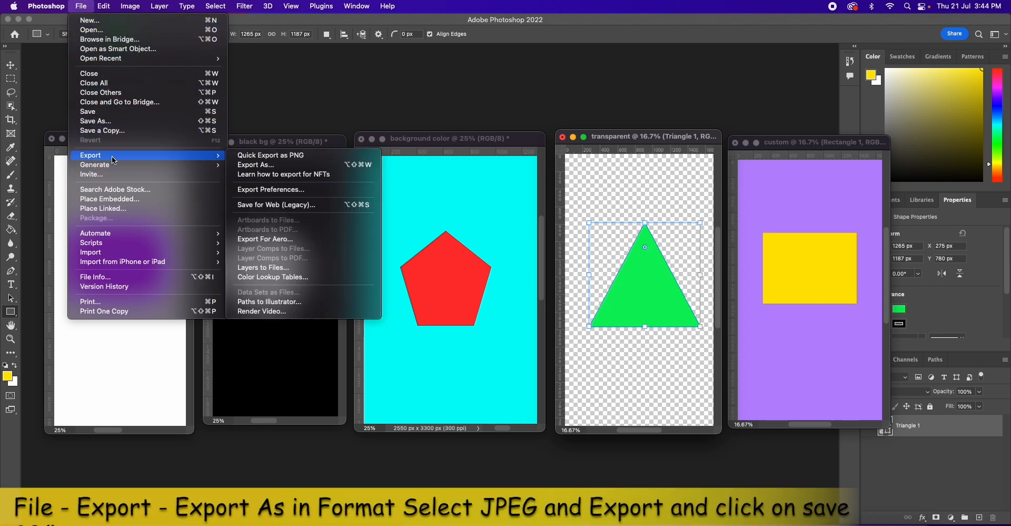
{"action": "left_click", "coordinate": [280, 165]}
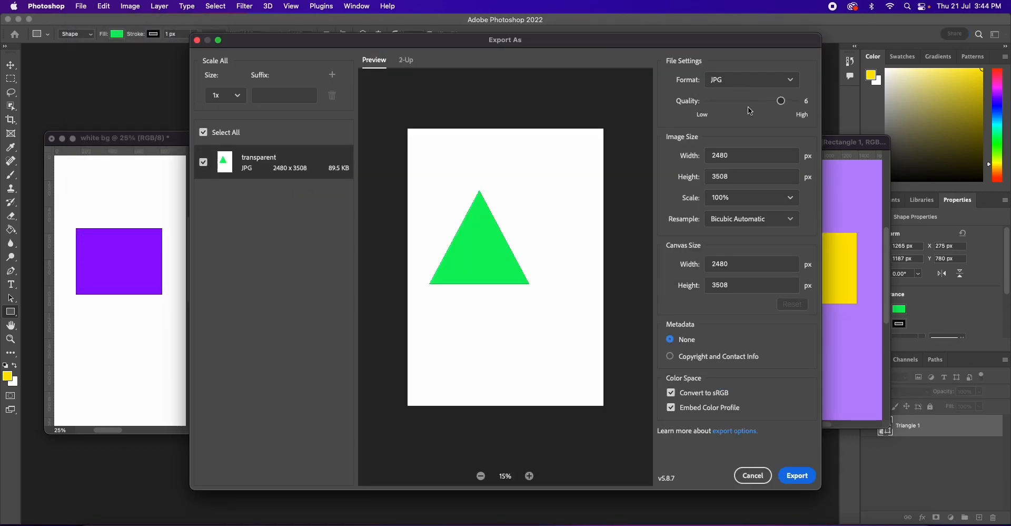
{"action": "left_click", "coordinate": [798, 475]}
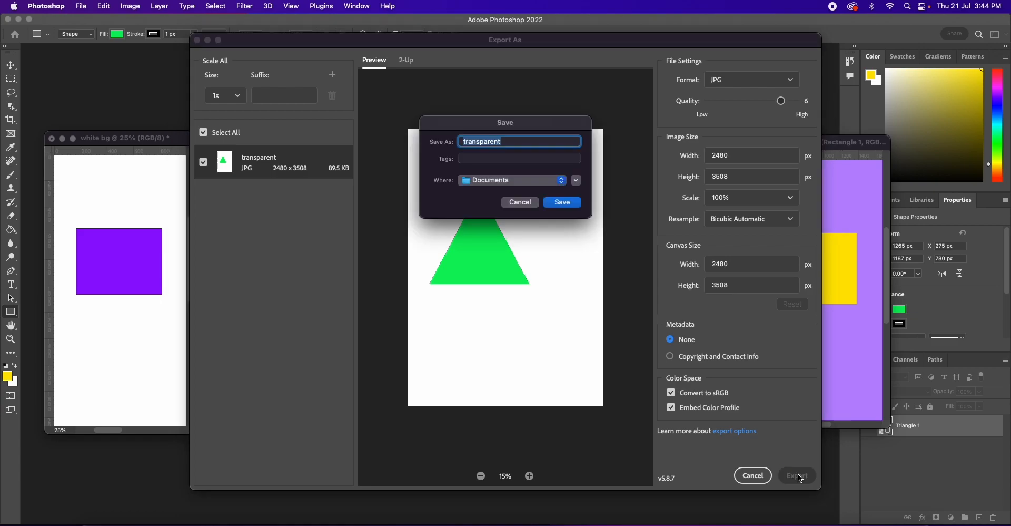
{"action": "left_click", "coordinate": [572, 203]}
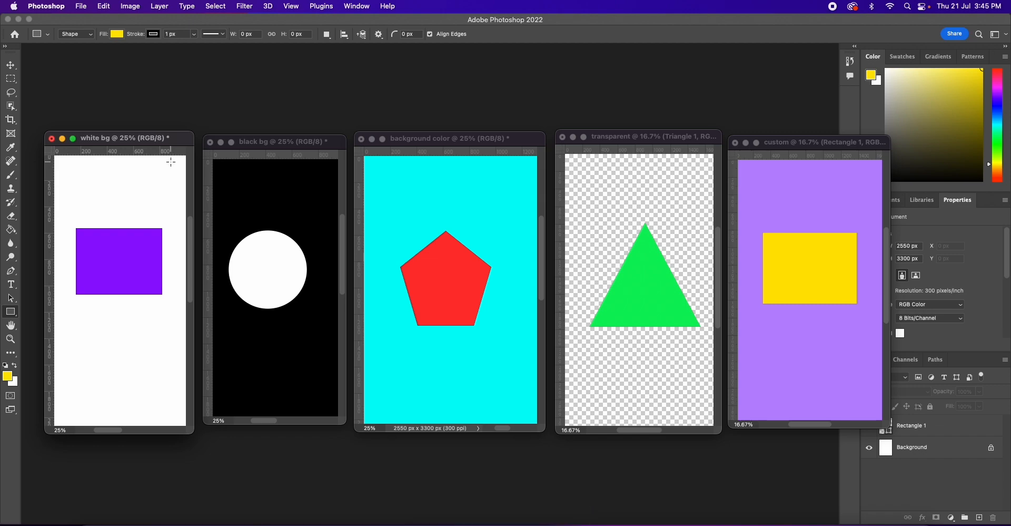
{"action": "scroll", "coordinate": [171, 162], "scroll_direction": "down", "scroll_amount": 10}
{"action": "scroll", "coordinate": [170, 162], "scroll_direction": "left", "scroll_amount": 3}
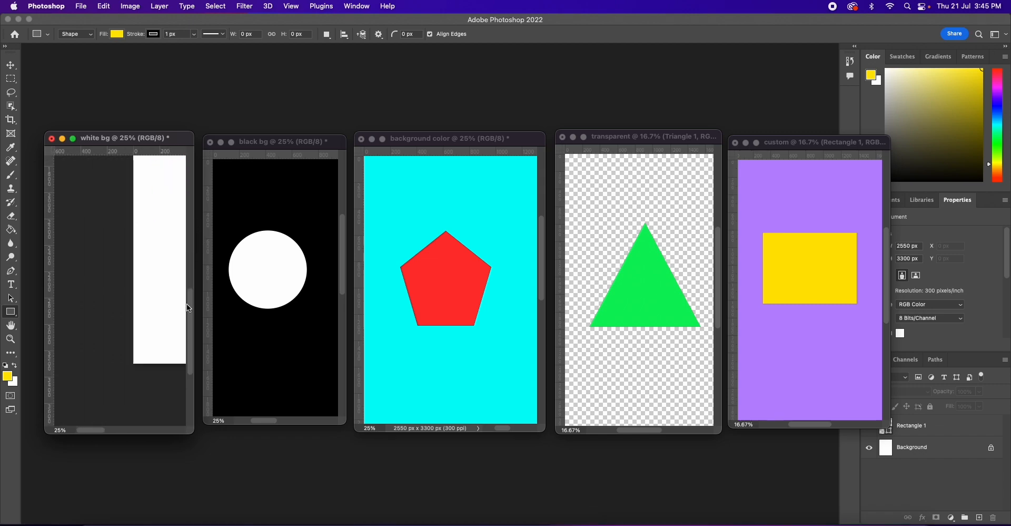
{"action": "left_click_drag", "start_coordinate": [189, 303], "coordinate": [191, 259]}
{"action": "left_click_drag", "start_coordinate": [78, 431], "coordinate": [98, 431]}
{"action": "scroll", "coordinate": [105, 425], "scroll_direction": "right", "scroll_amount": 3}
{"action": "left_click_drag", "start_coordinate": [192, 289], "coordinate": [192, 249]}
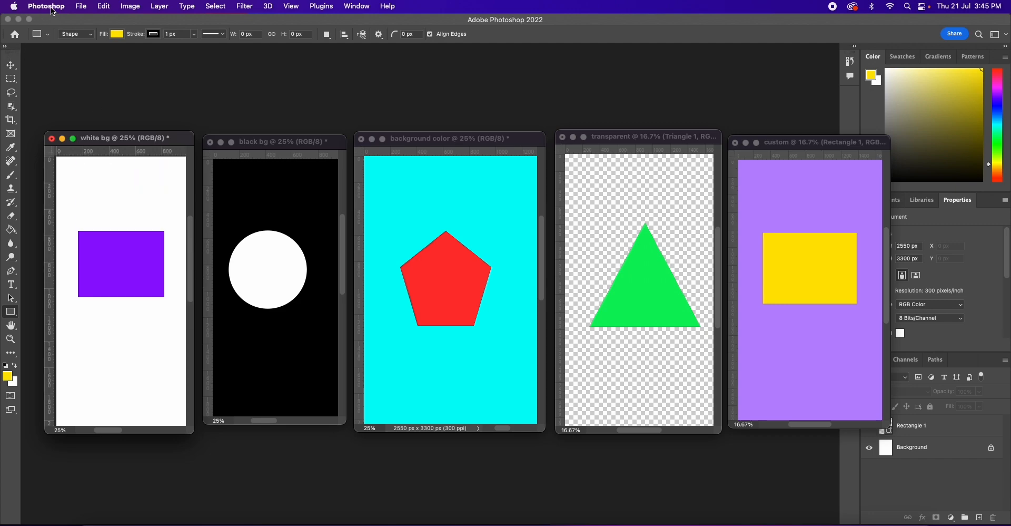
Step: Export the white bg document as a PNG with transparency, named white bg, in the Documents folder
{"action": "left_click", "coordinate": [81, 7]}
{"action": "mouse_move", "coordinate": [105, 156]}
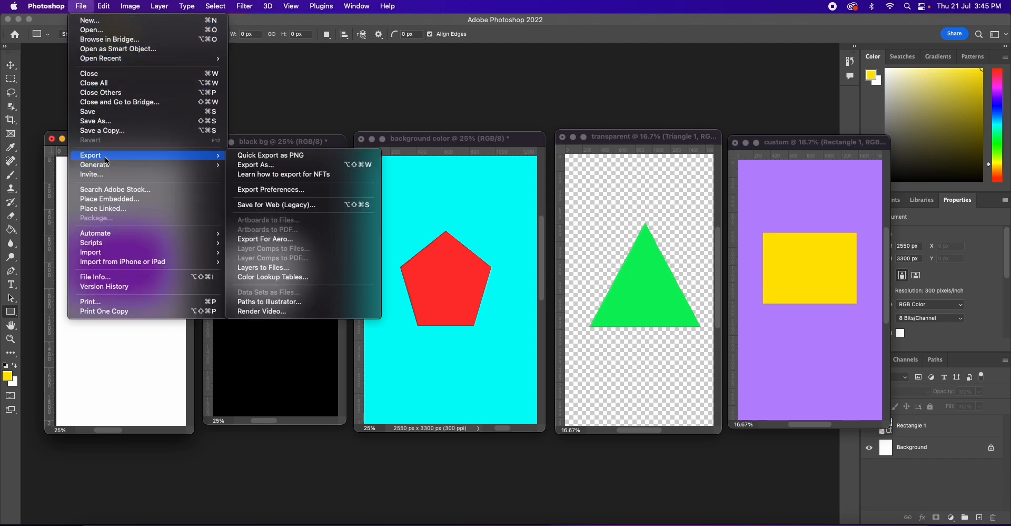
{"action": "left_click", "coordinate": [280, 167]}
{"action": "left_click", "coordinate": [740, 80]}
{"action": "left_click", "coordinate": [739, 99]}
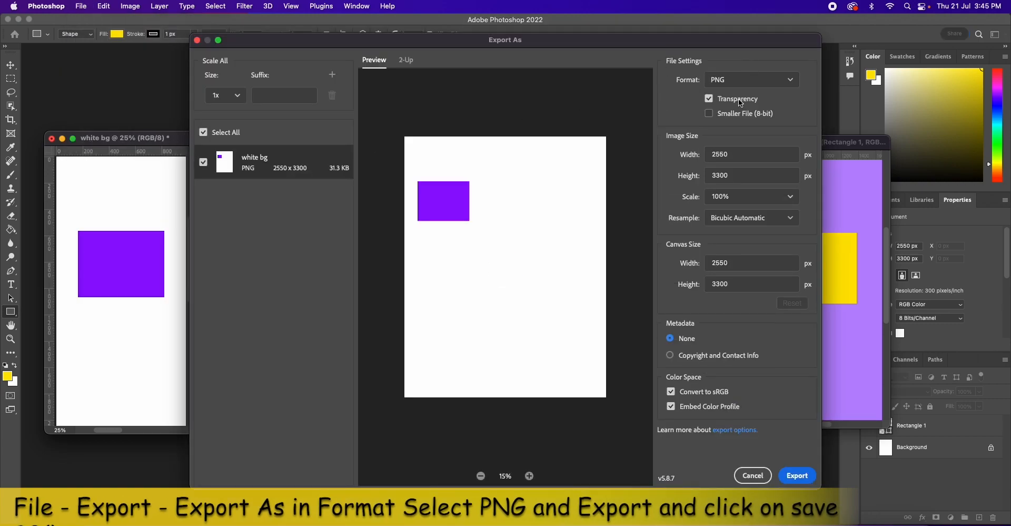
{"action": "left_click", "coordinate": [799, 478]}
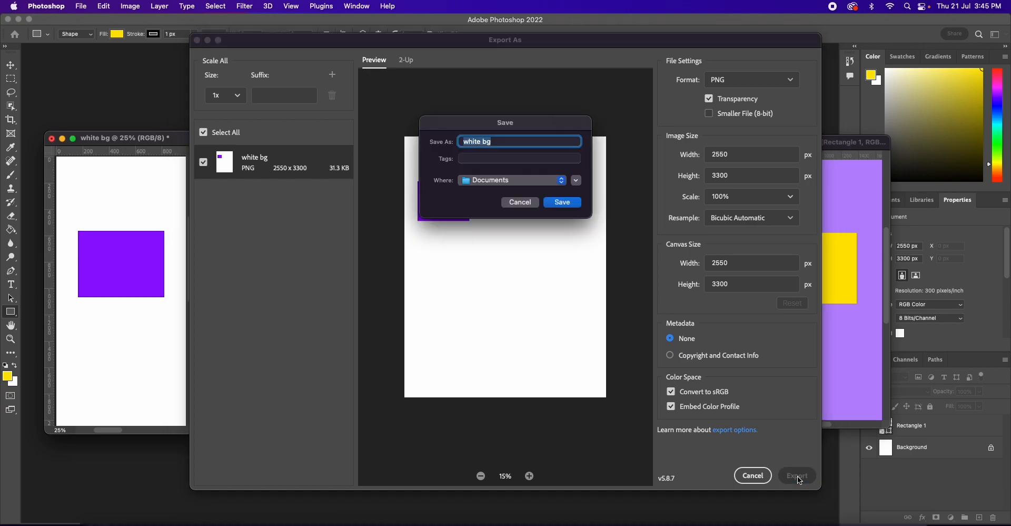
{"action": "left_click", "coordinate": [573, 204]}
Step: Export the black bg document as a PNG with transparency, keeping the suggested name and the Documents folder
{"action": "left_click", "coordinate": [255, 143]}
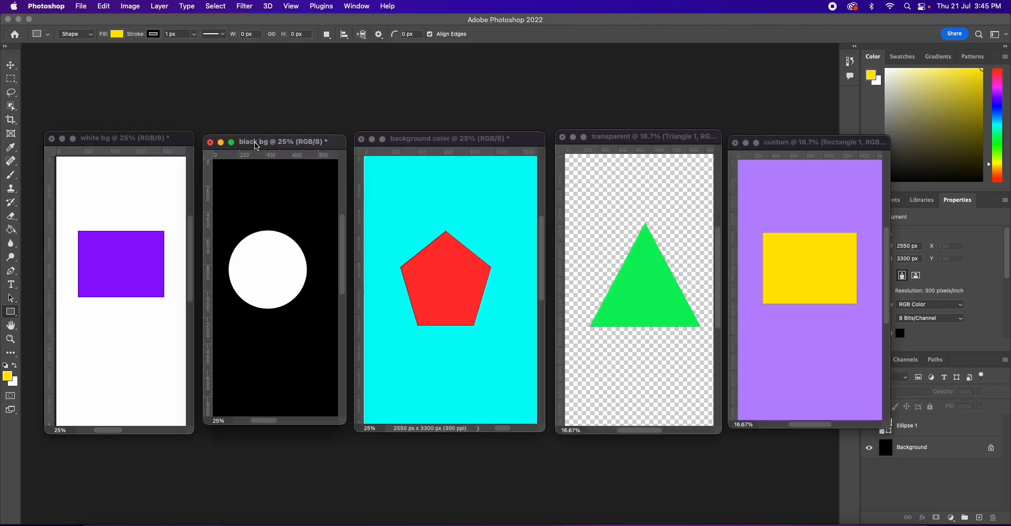
{"action": "left_click", "coordinate": [87, 10]}
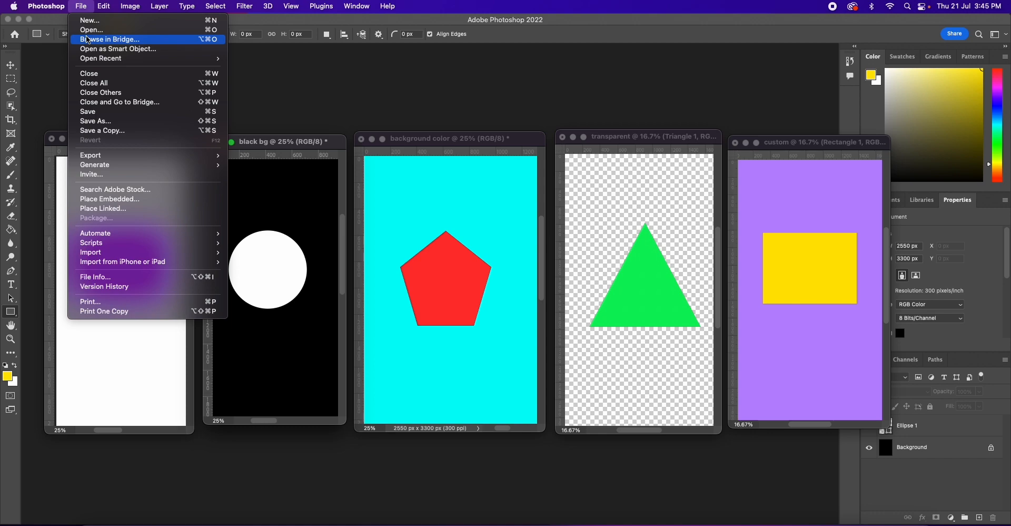
{"action": "mouse_move", "coordinate": [148, 155]}
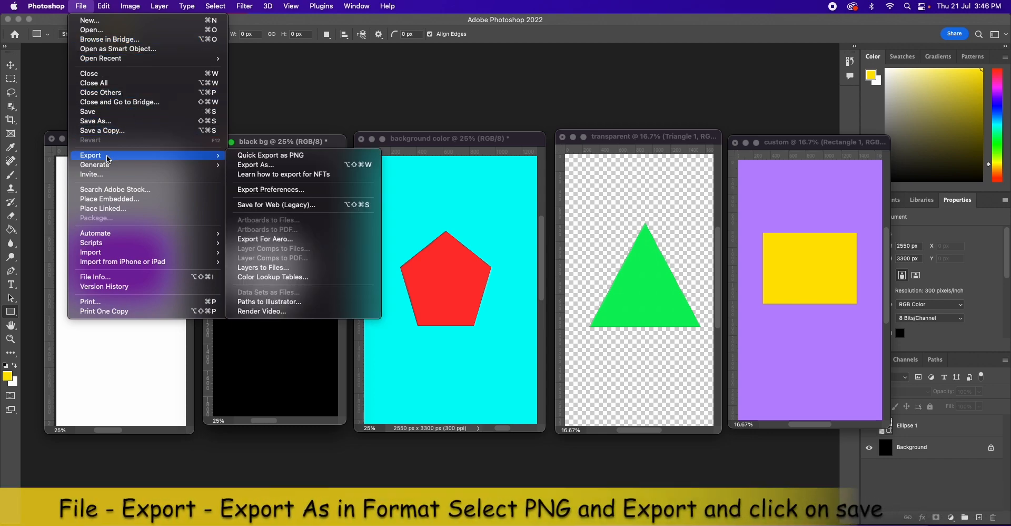
{"action": "left_click", "coordinate": [248, 168]}
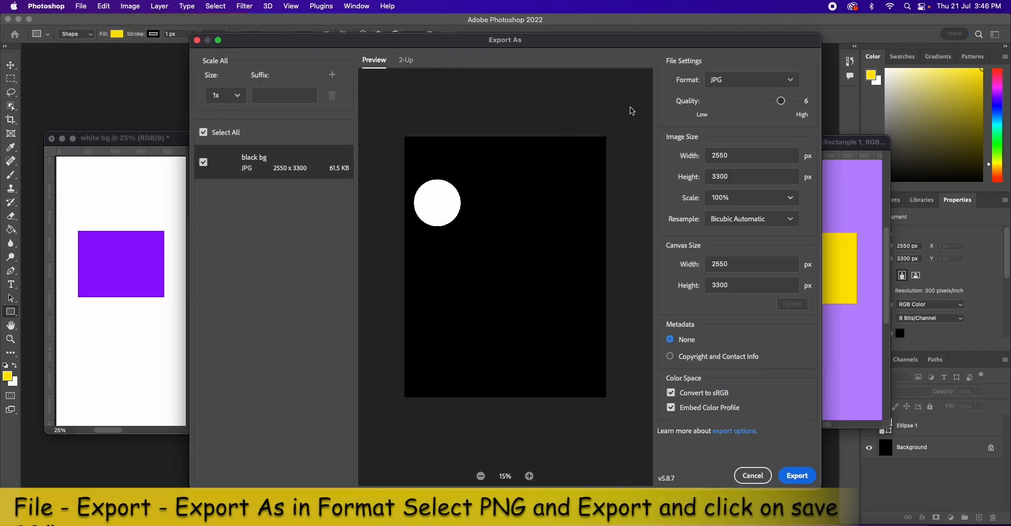
{"action": "left_click", "coordinate": [723, 91]}
{"action": "left_click", "coordinate": [727, 105]}
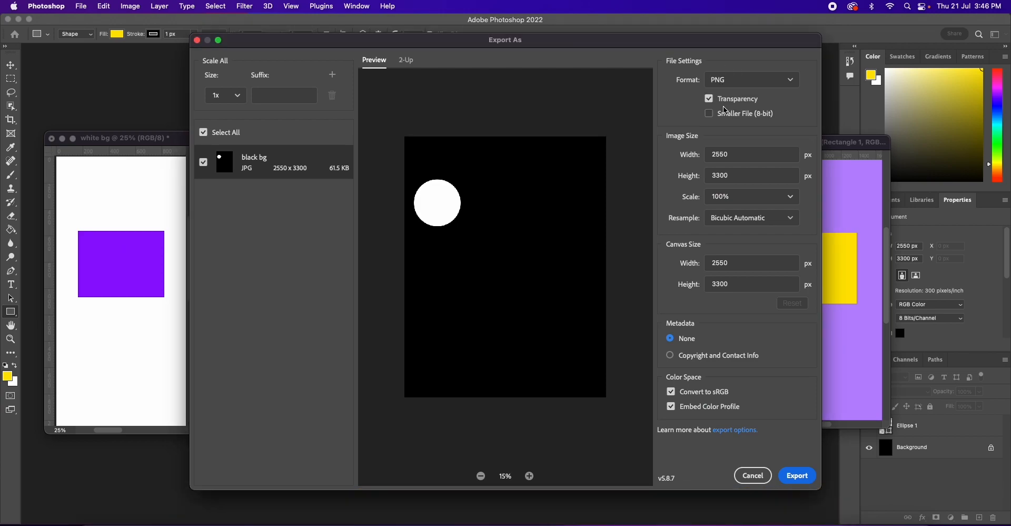
{"action": "left_click", "coordinate": [792, 481]}
{"action": "left_click", "coordinate": [561, 205]}
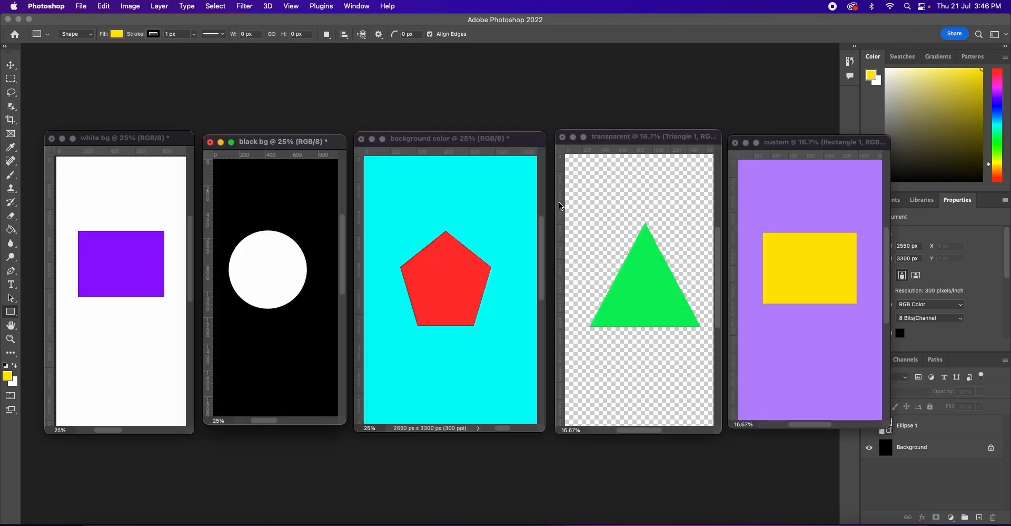
Step: Export the background color document as a PNG with transparency, named background color, in the Documents folder
{"action": "left_click", "coordinate": [406, 137]}
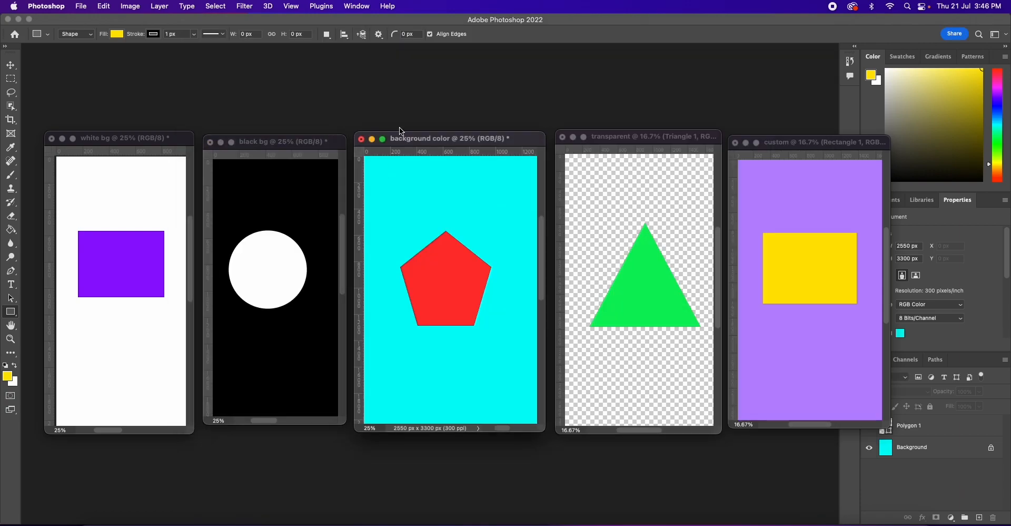
{"action": "left_click", "coordinate": [76, 7]}
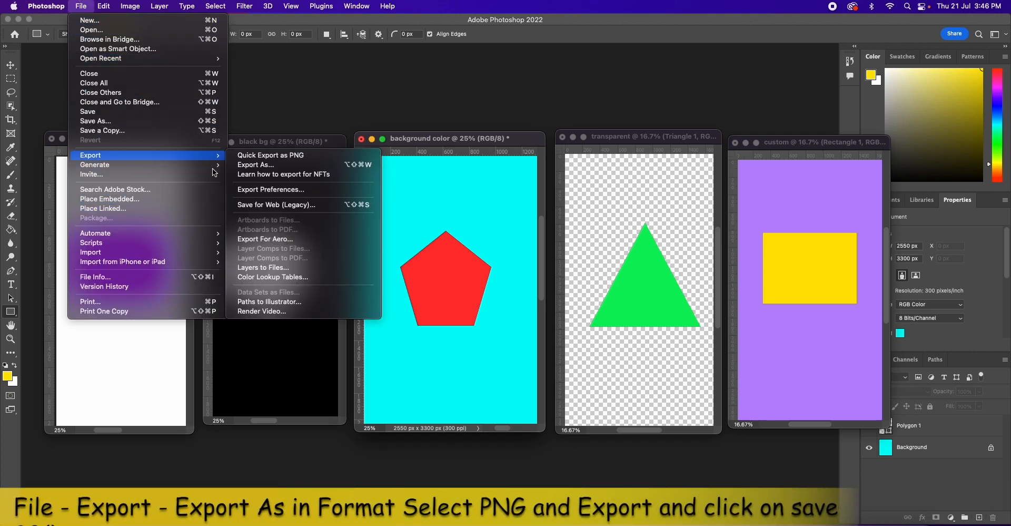
{"action": "mouse_move", "coordinate": [208, 156]}
{"action": "left_click", "coordinate": [258, 165]}
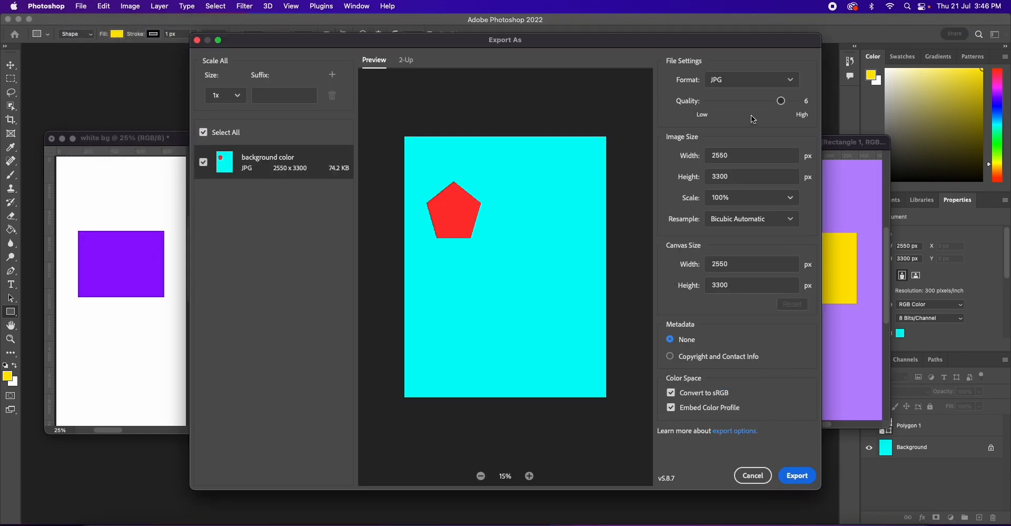
{"action": "left_click", "coordinate": [735, 86]}
{"action": "left_click", "coordinate": [733, 103]}
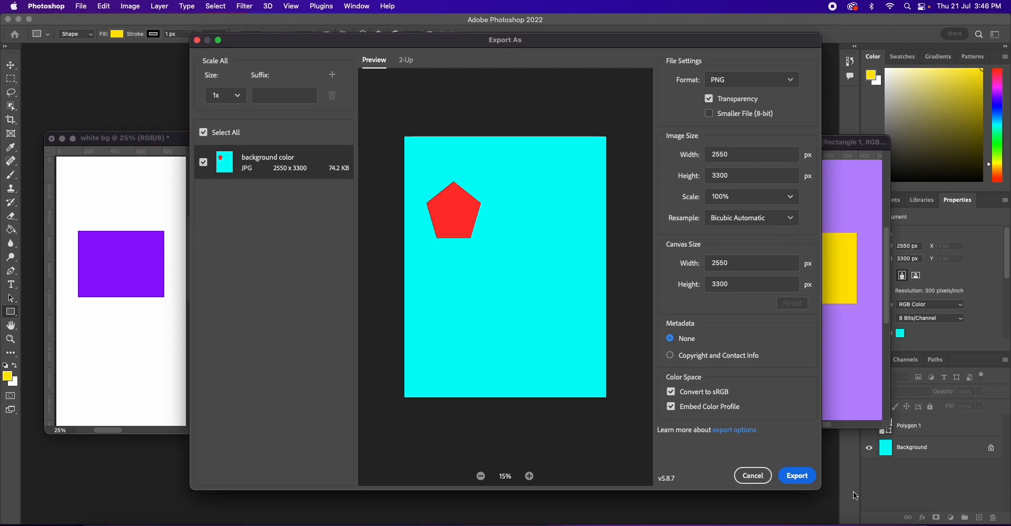
{"action": "left_click", "coordinate": [797, 476]}
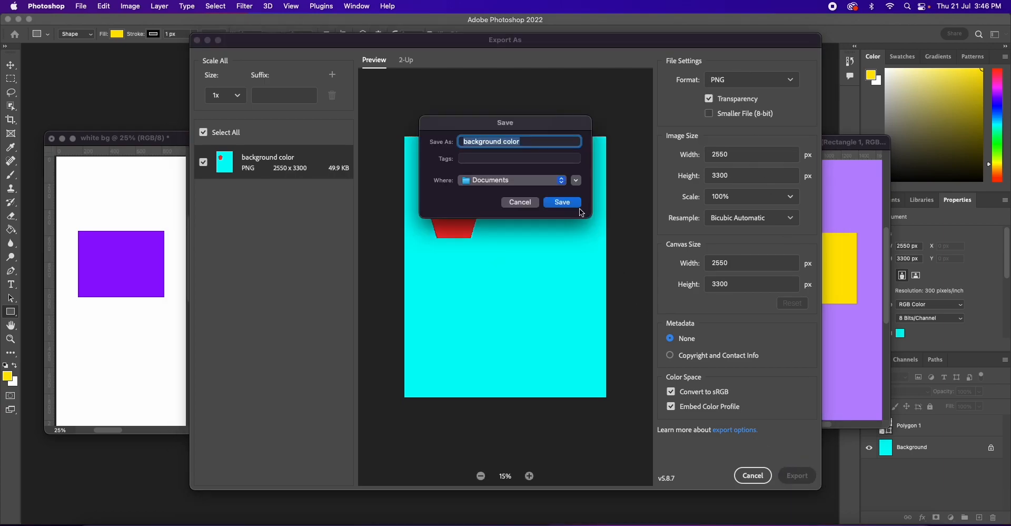
{"action": "left_click", "coordinate": [577, 205]}
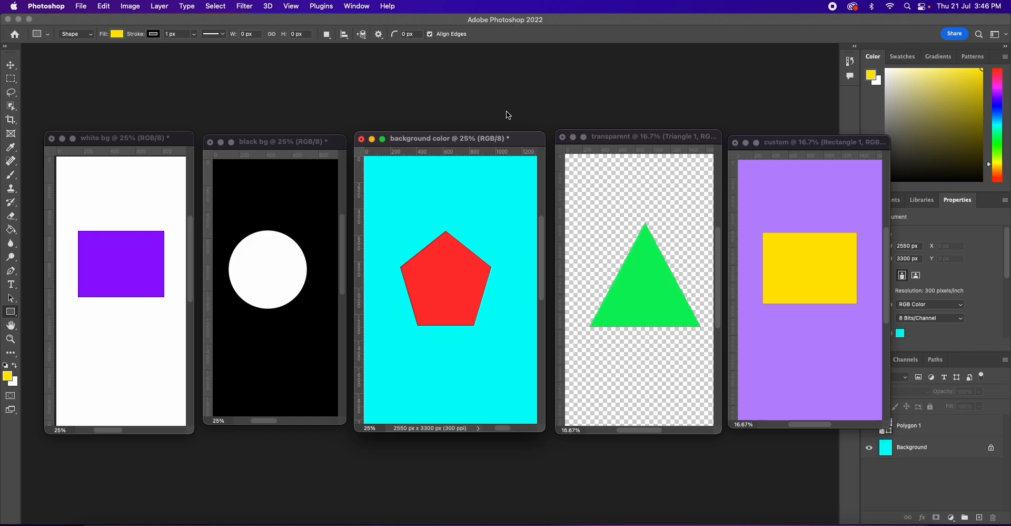
Step: Export the transparent document as a PNG with transparency, named transparent, in the Documents folder
{"action": "left_click", "coordinate": [609, 133]}
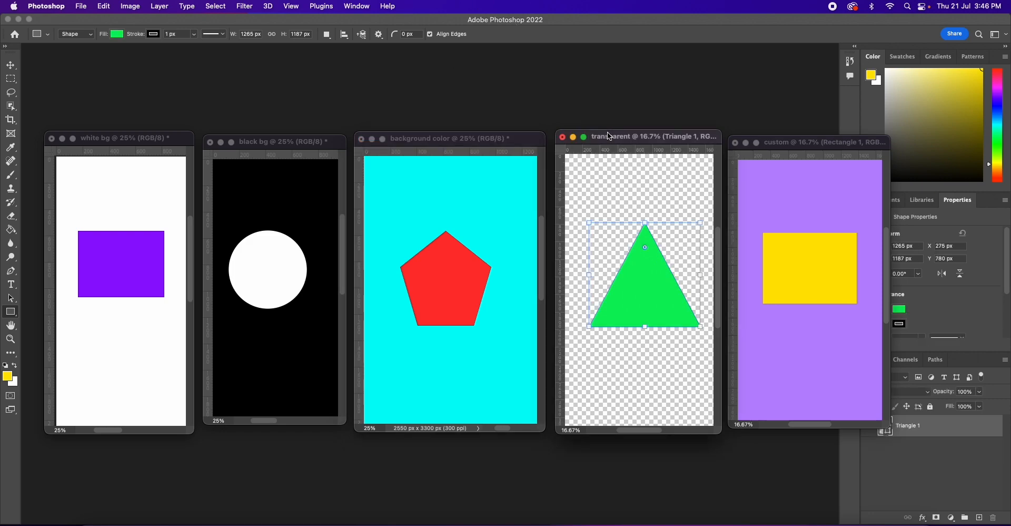
{"action": "left_click", "coordinate": [84, 7]}
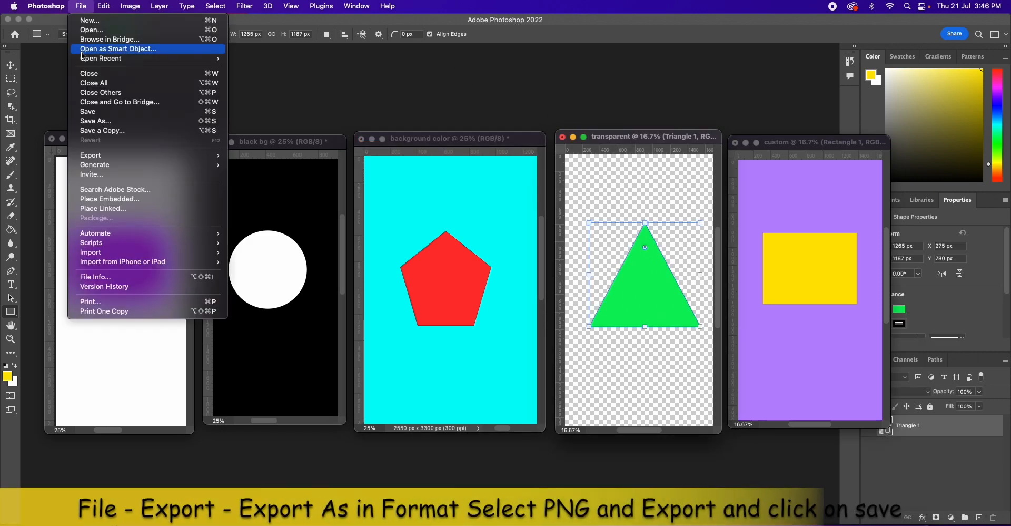
{"action": "left_click", "coordinate": [94, 159]}
{"action": "left_click", "coordinate": [281, 167]}
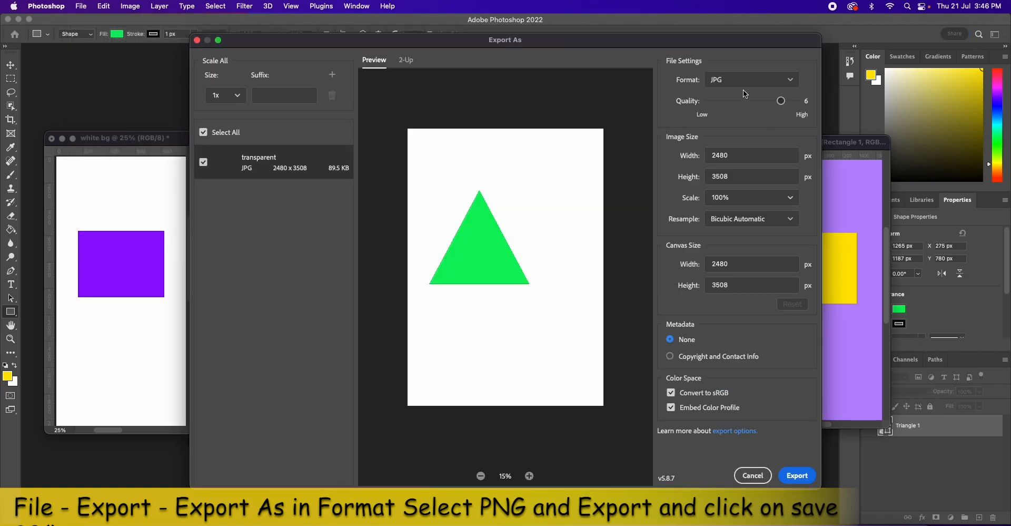
{"action": "left_click", "coordinate": [753, 79]}
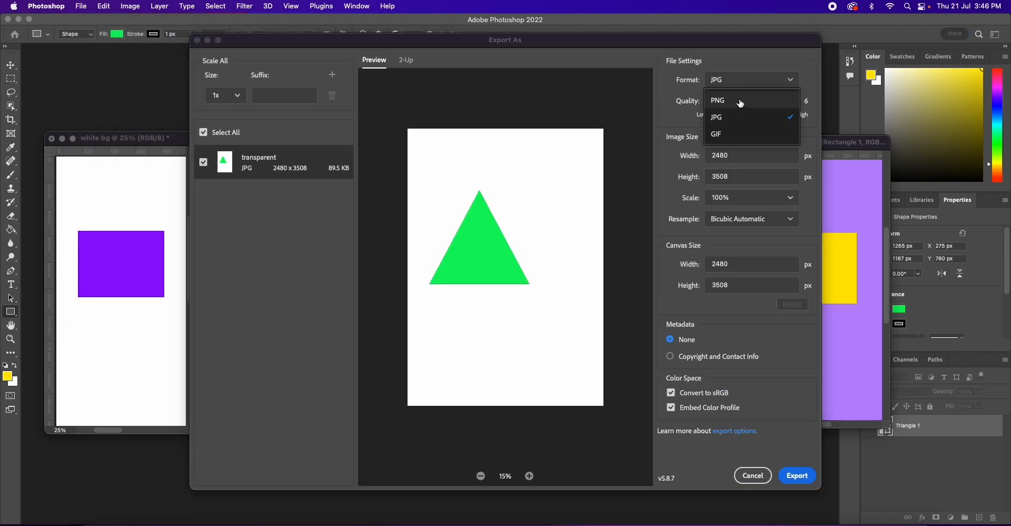
{"action": "left_click", "coordinate": [740, 101]}
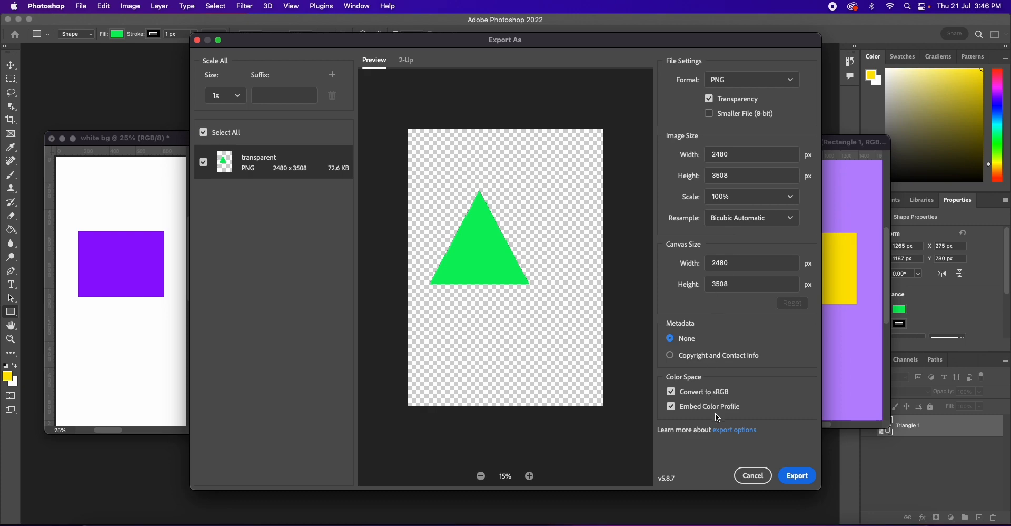
{"action": "left_click", "coordinate": [798, 476]}
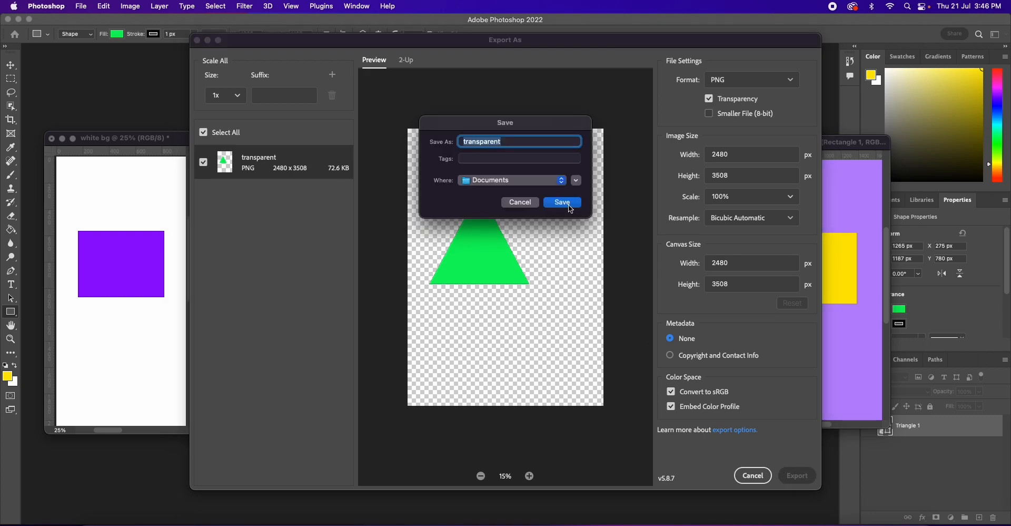
{"action": "left_click", "coordinate": [569, 206]}
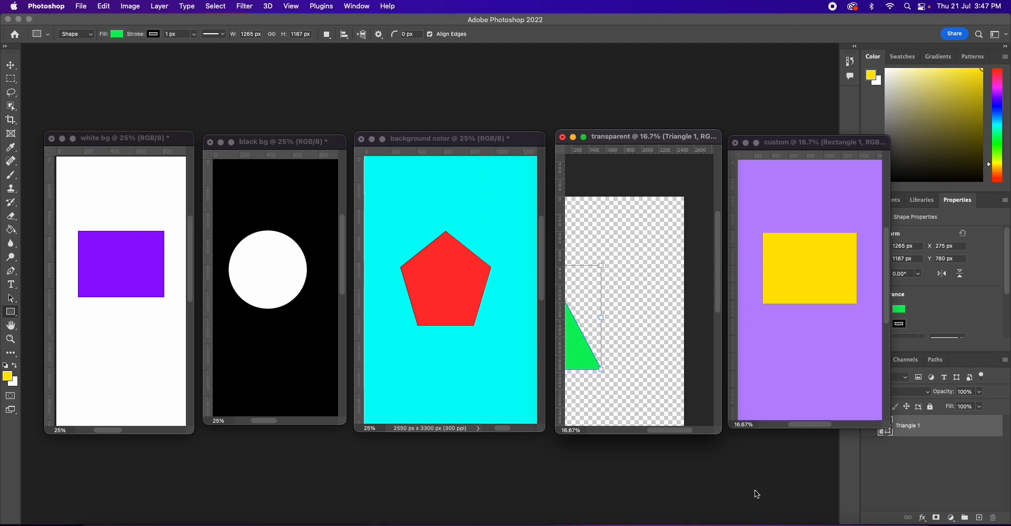
Step: Switch to Finder and show the Documents folder containing the exported image files
{"action": "left_click", "coordinate": [844, 521]}
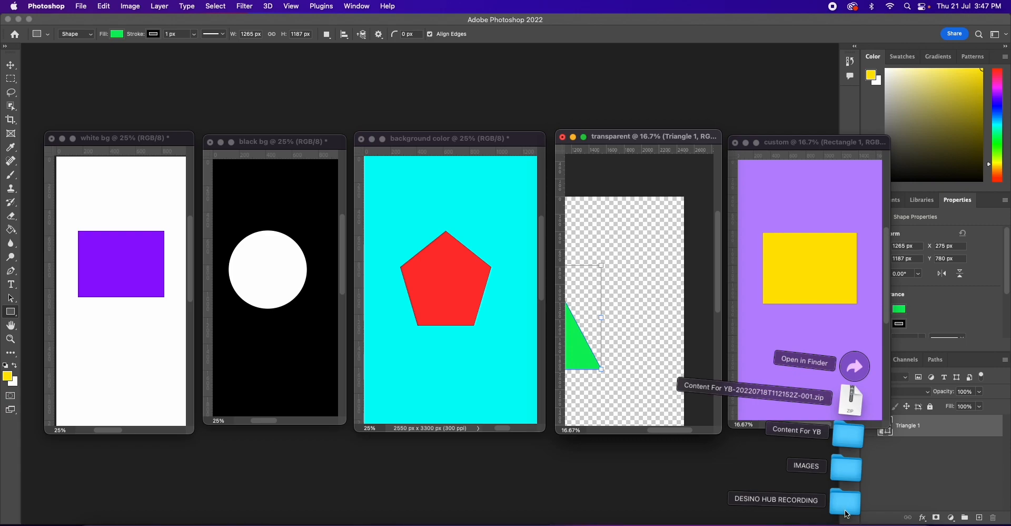
{"action": "left_click", "coordinate": [847, 469]}
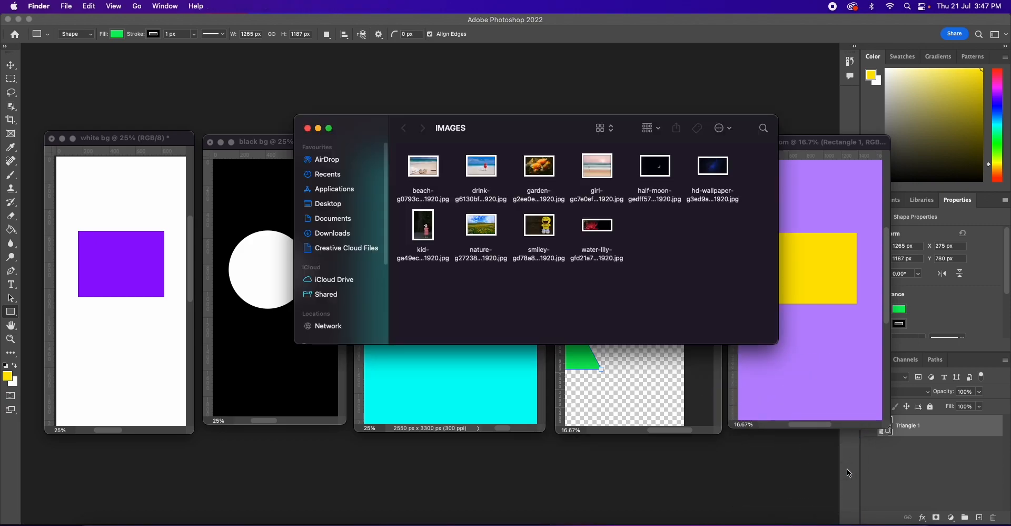
{"action": "left_click", "coordinate": [330, 219]}
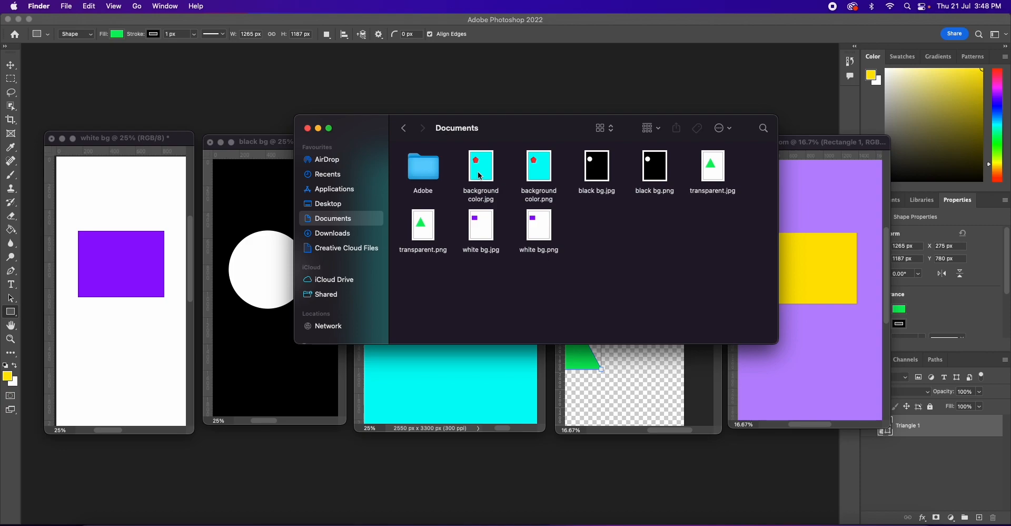
Step: Open the exported white bg.jpg in Preview to check its background, and close it
{"action": "left_click", "coordinate": [477, 233]}
{"action": "double_click", "coordinate": [481, 227]}
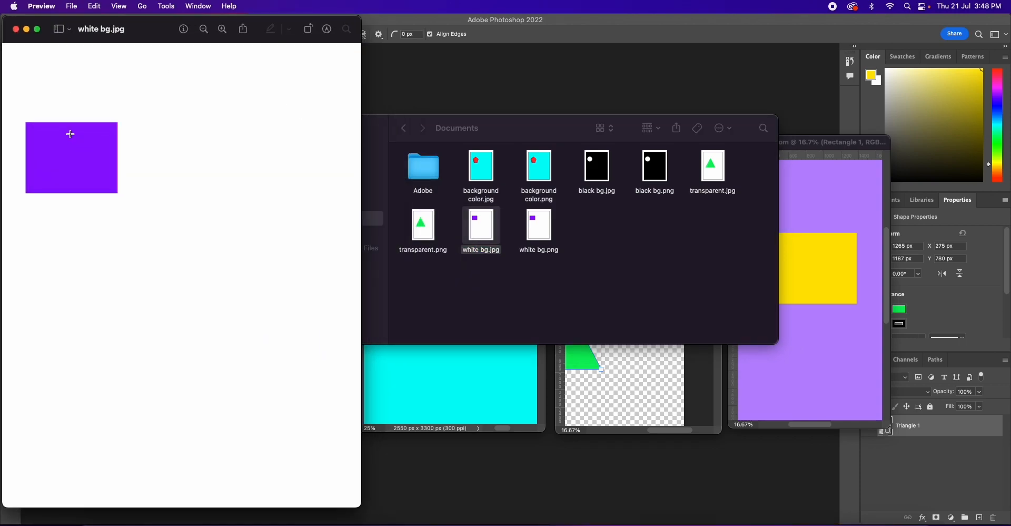
{"action": "left_click", "coordinate": [26, 30]}
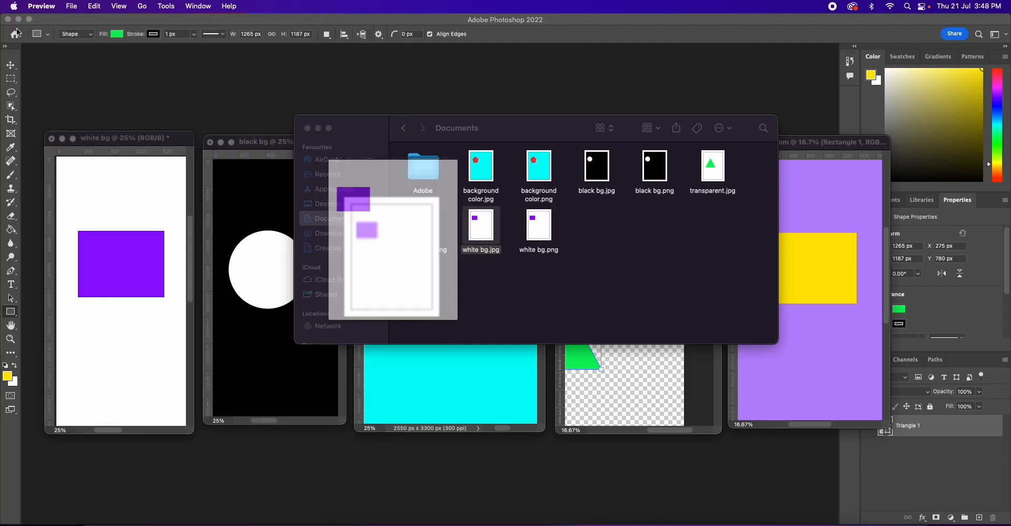
Step: Open the exported white bg.png in Preview to check its background, and close it
{"action": "left_click", "coordinate": [547, 233]}
{"action": "double_click", "coordinate": [547, 234]}
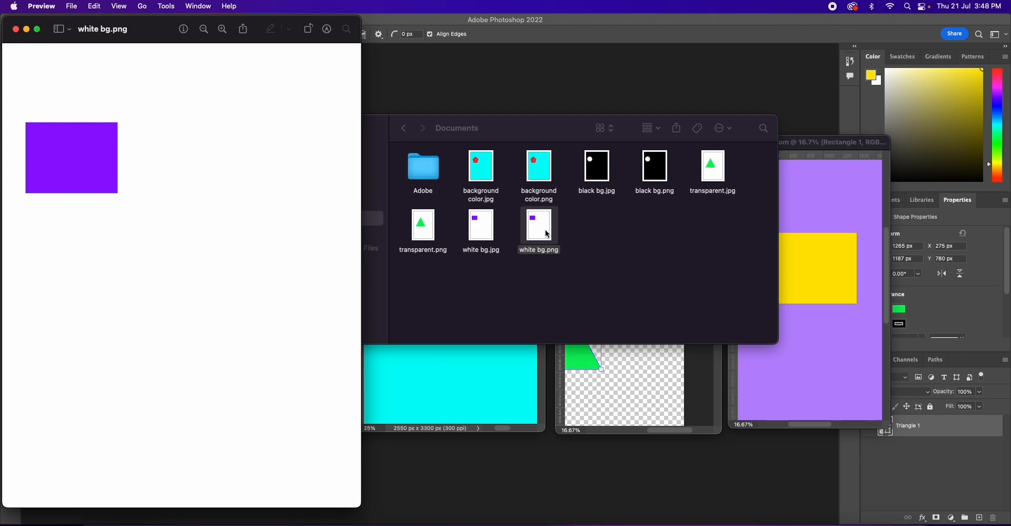
{"action": "left_click", "coordinate": [16, 30]}
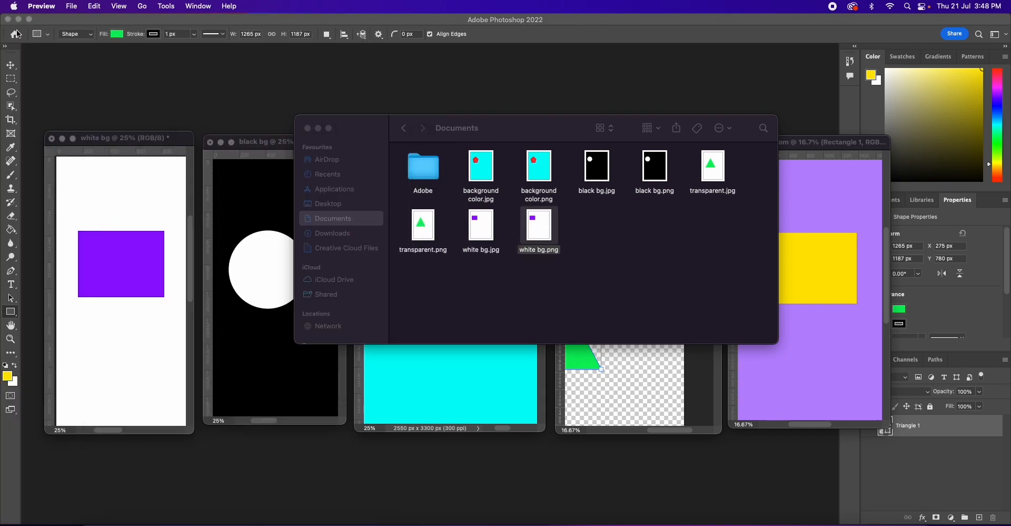
Step: Open transparent.jpg and transparent.png in Preview to compare their backgrounds, and close both images
{"action": "left_click", "coordinate": [711, 177]}
{"action": "double_click", "coordinate": [710, 177]}
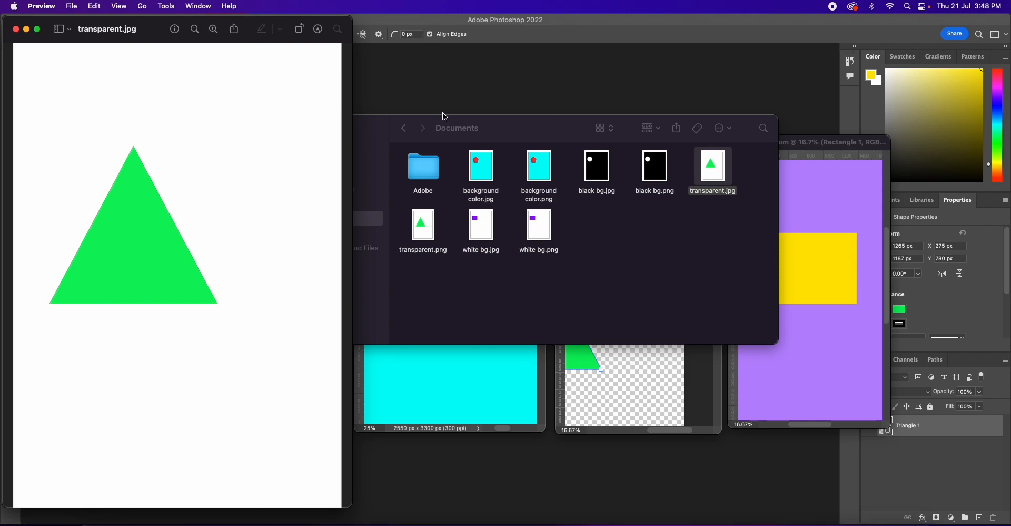
{"action": "left_click", "coordinate": [432, 232]}
{"action": "double_click", "coordinate": [431, 231]}
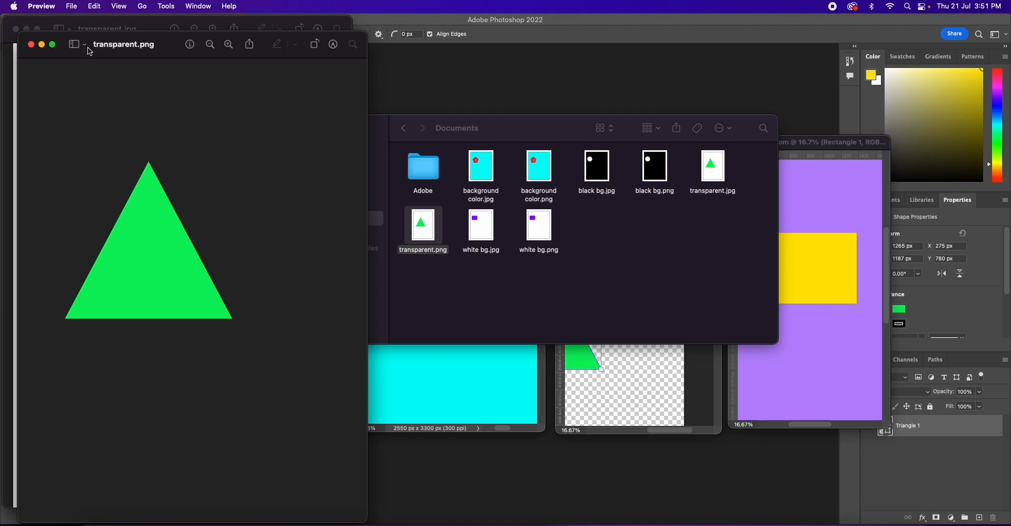
{"action": "left_click", "coordinate": [31, 44]}
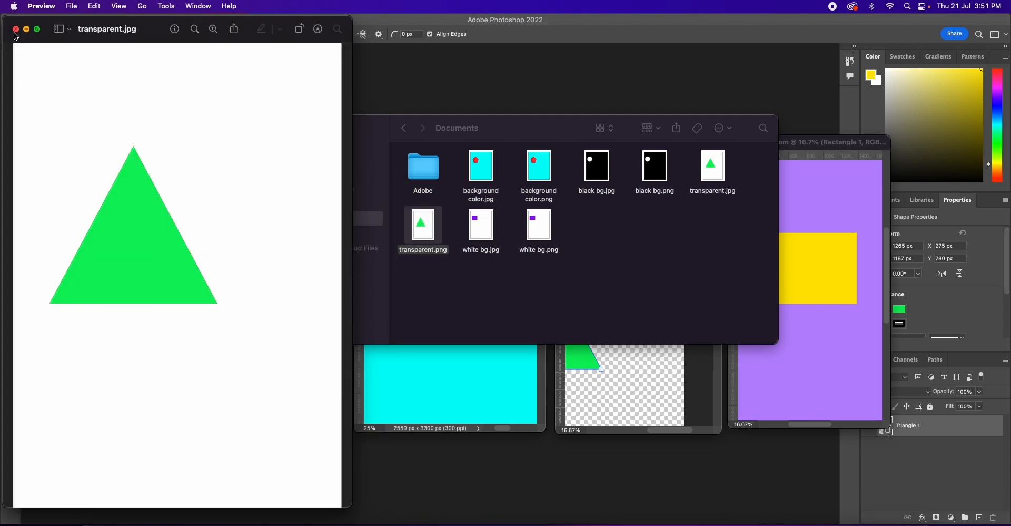
{"action": "left_click", "coordinate": [15, 30]}
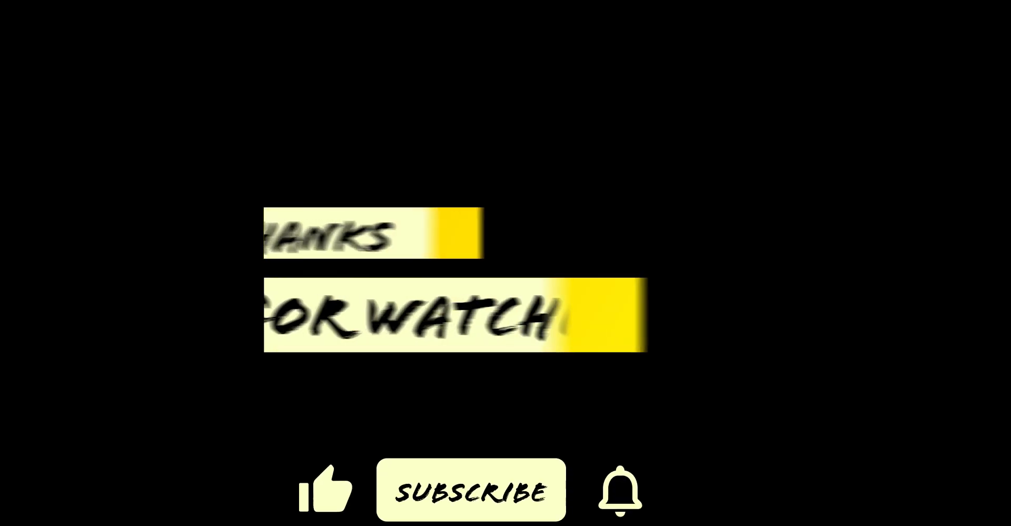